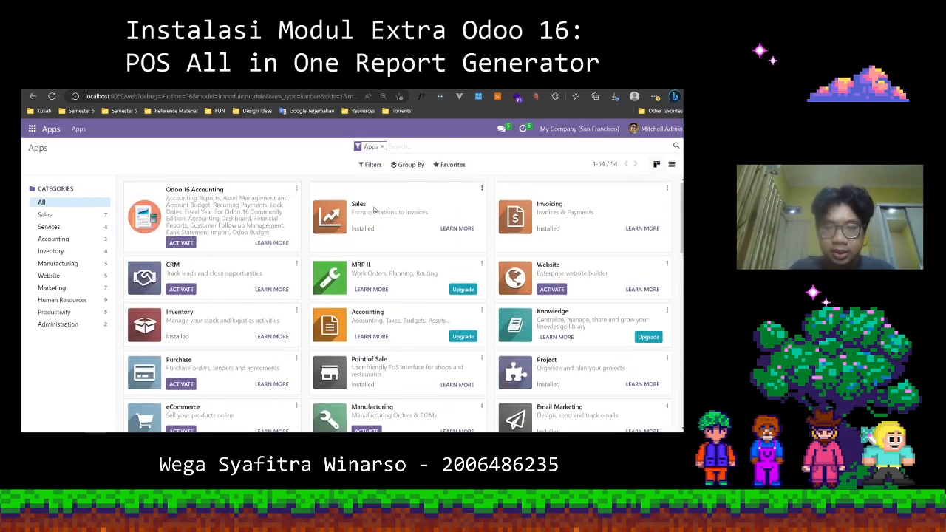
Open the Point of Sale app and check which report types it offers.
scroll(199, 284, "down", 1)
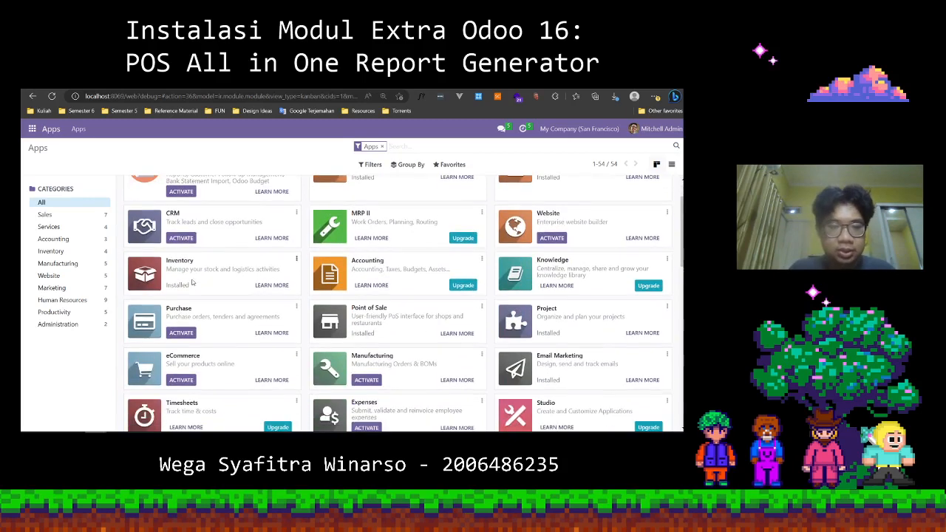
scroll(210, 294, "up", 1)
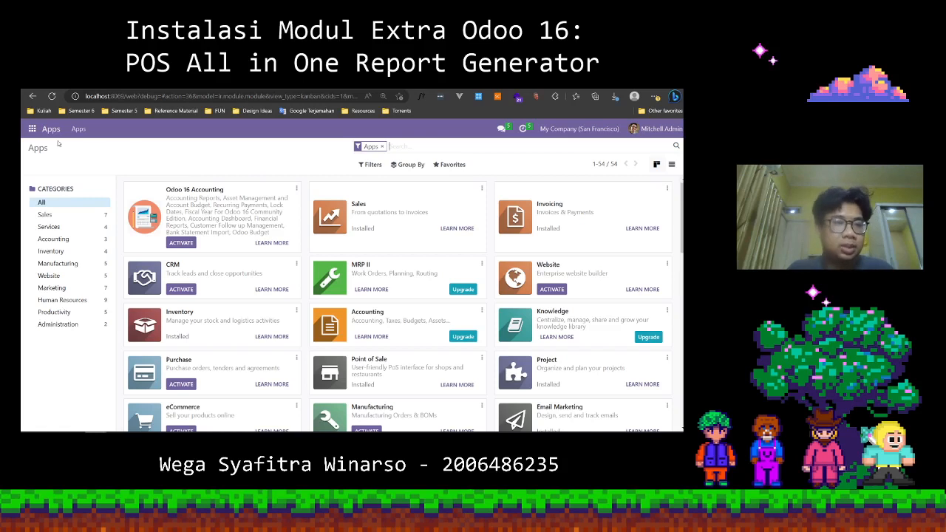
left_click(38, 131)
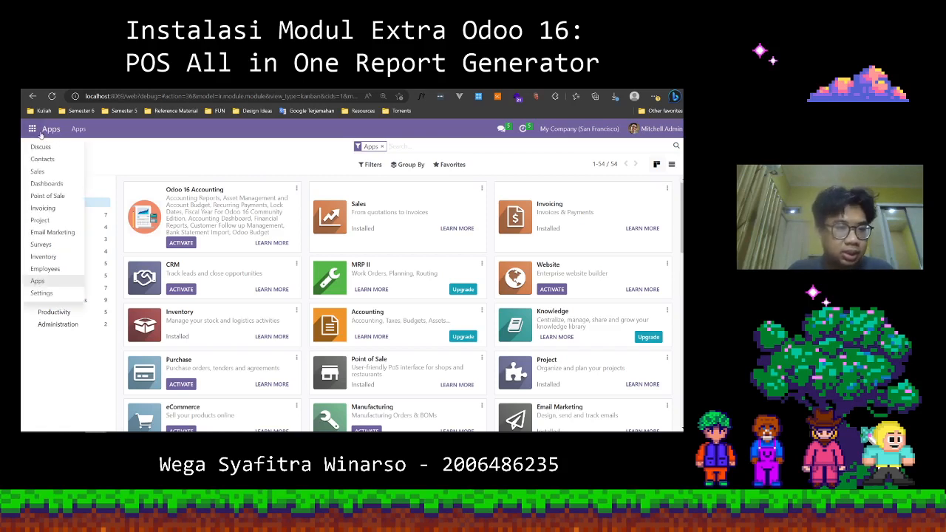
left_click(63, 198)
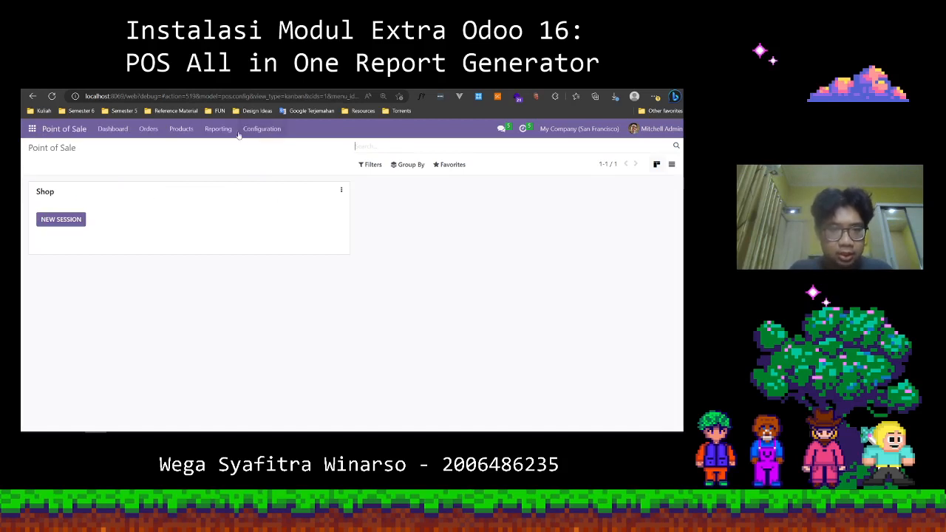
left_click(220, 130)
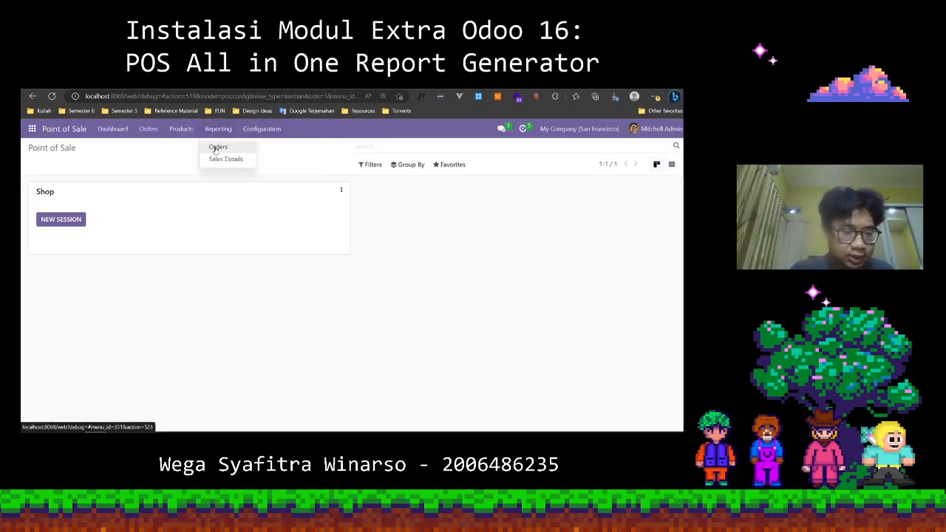
left_click(178, 214)
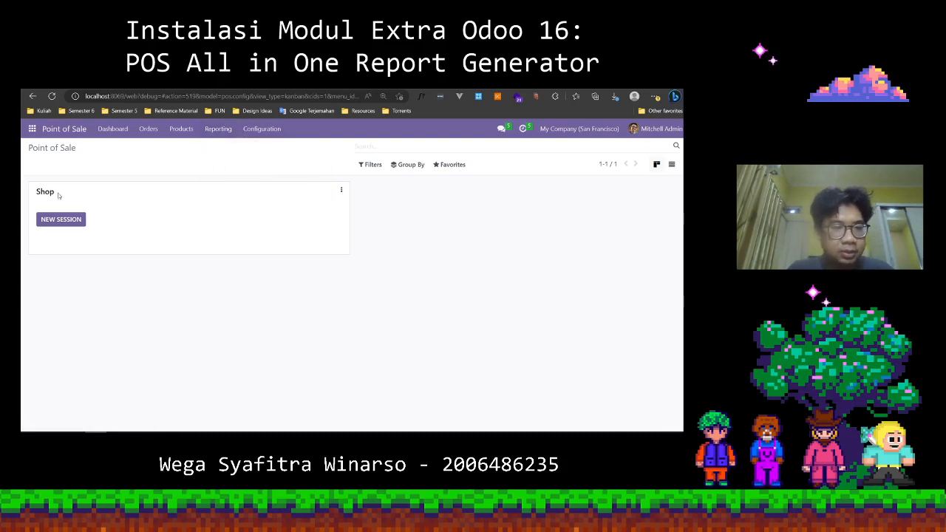
Start a new session for the Shop point of sale, leaving the opening cash at 0.
left_click(70, 225)
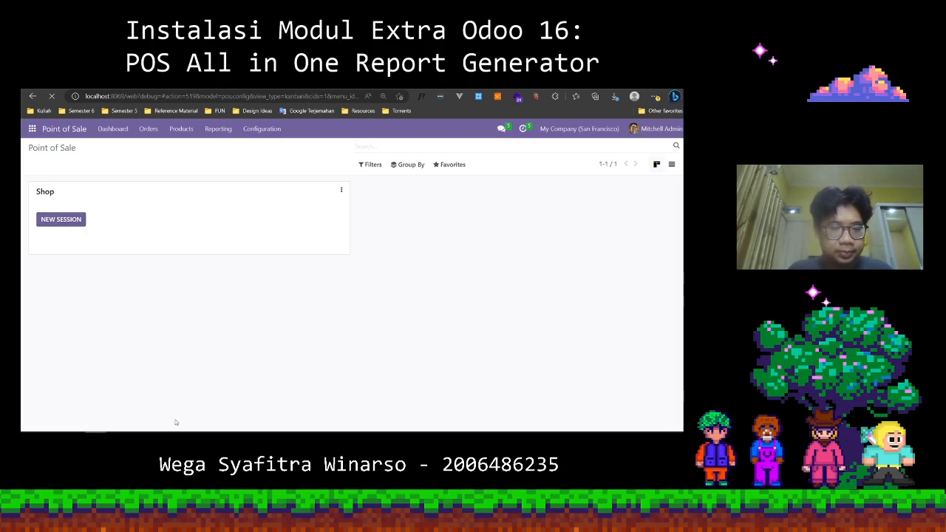
mouse_move(177, 433)
left_click(195, 408)
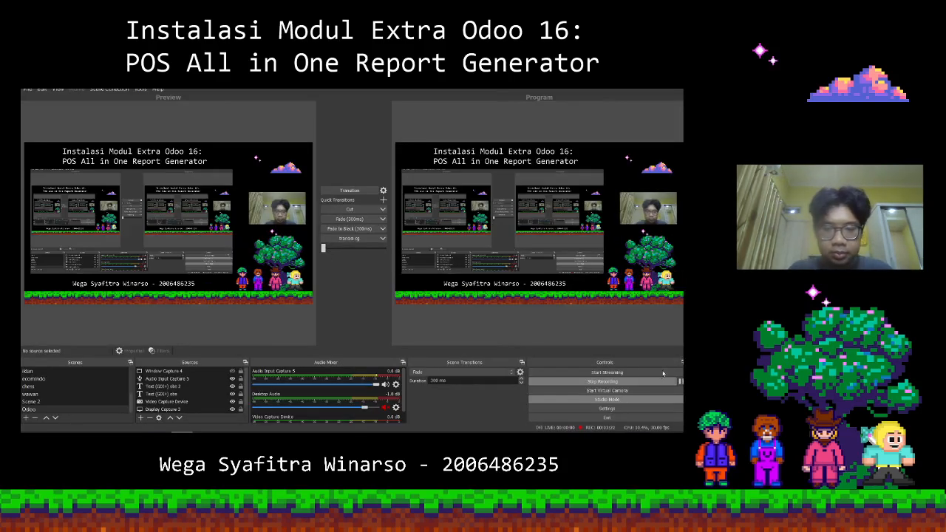
left_click(633, 79)
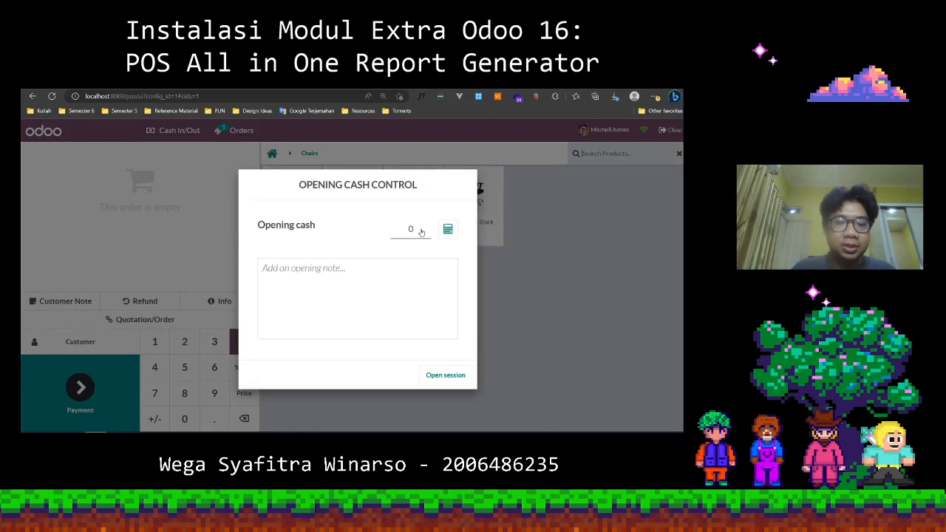
left_click(445, 376)
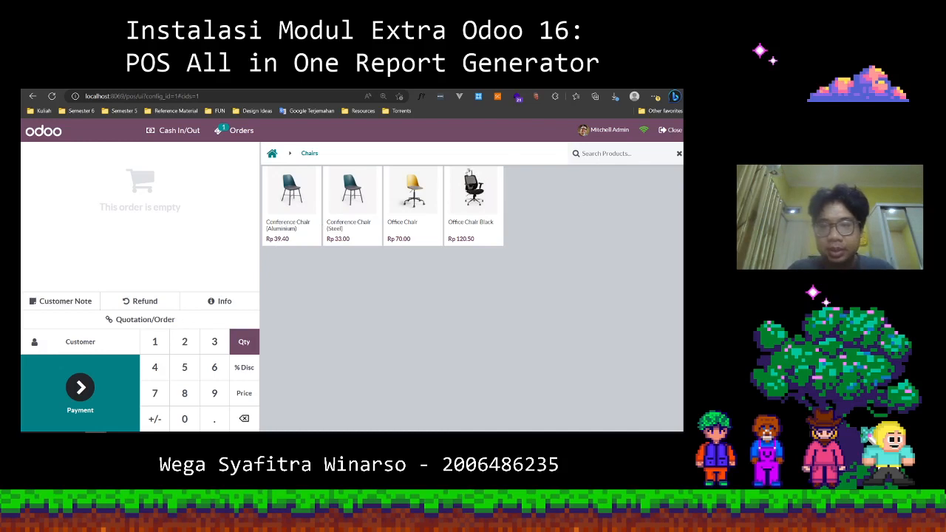
left_click(601, 157)
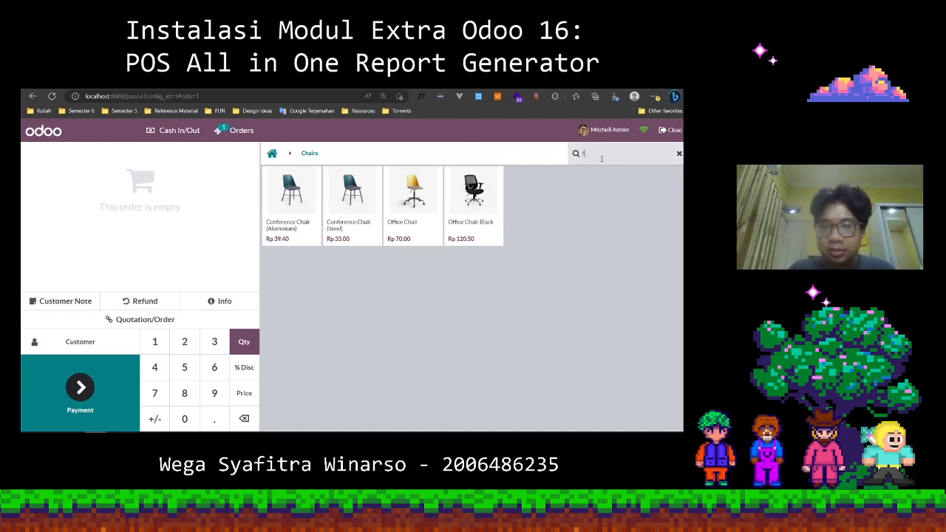
type("f")
key("BackSpace")
type("w")
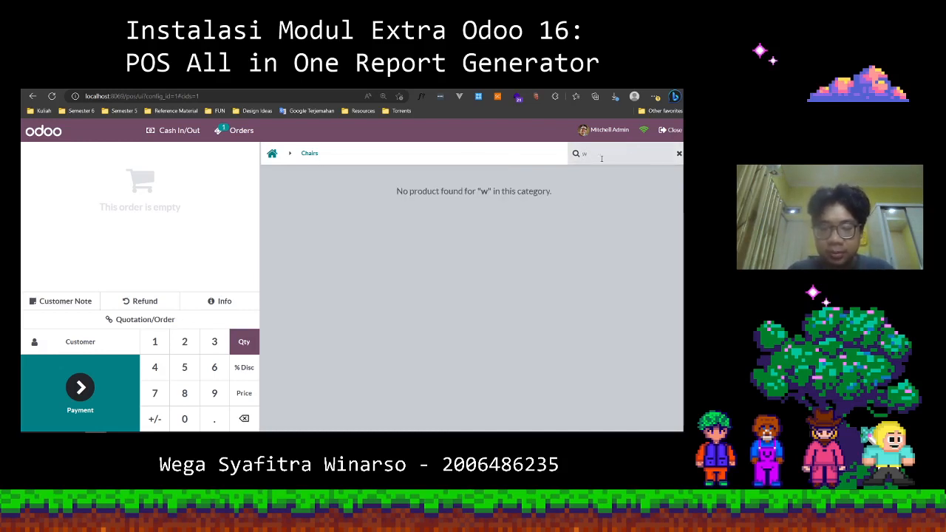
key("BackSpace")
type("w")
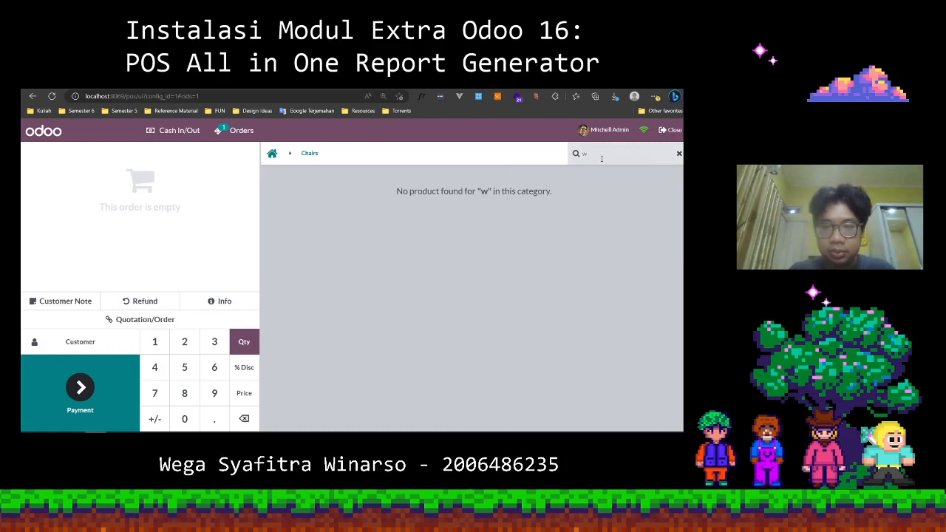
type("oo")
key("BackSpace")
key("BackSpace")
key("BackSpace")
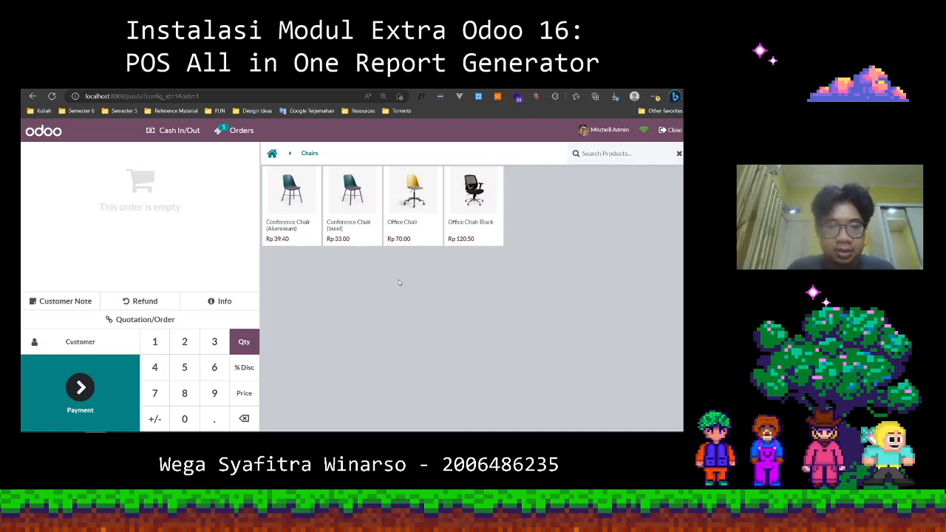
Add Conference Chair (Aluminium), Conference Chair (Steel) and Office Chair to the order.
left_click(304, 185)
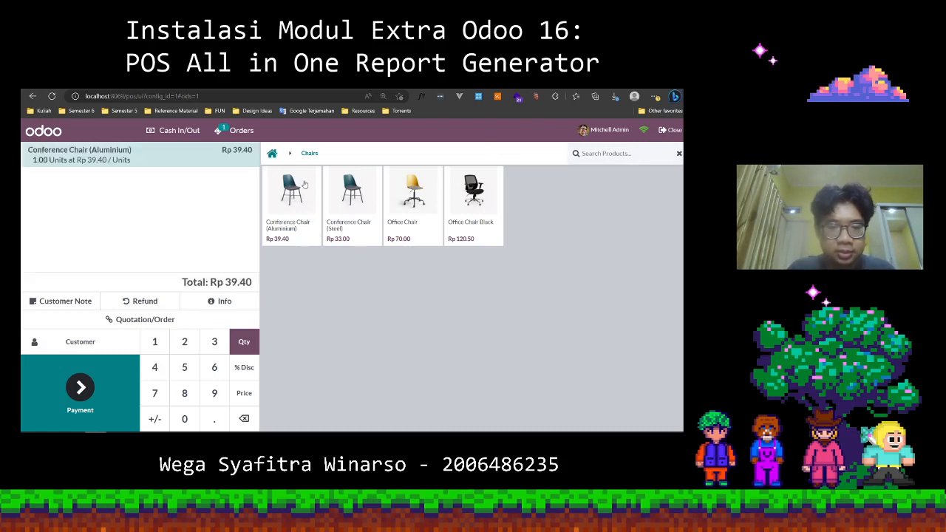
left_click(354, 205)
left_click(435, 198)
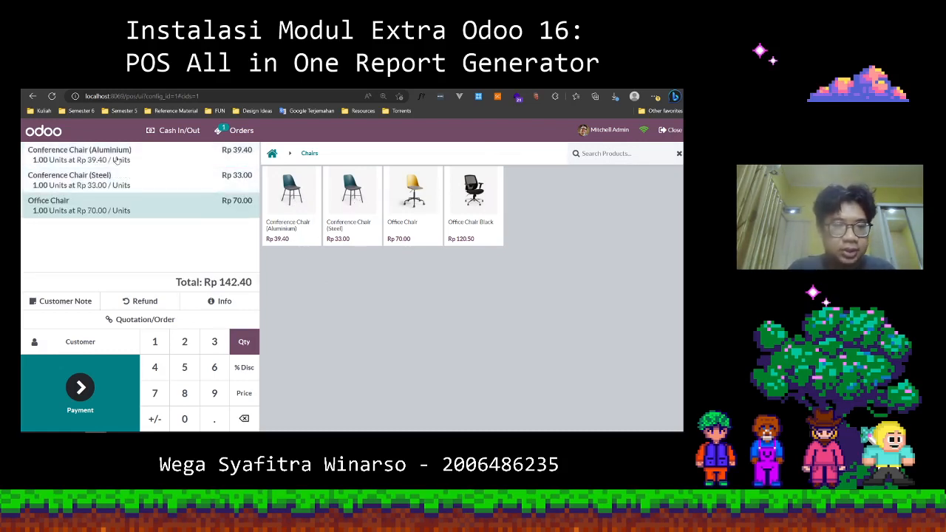
Set the order quantities to 2 for Conference Chair (Aluminium), 5 for Conference Chair (Steel) and 4 for Office Chair.
left_click(118, 162)
key("2")
left_click(133, 185)
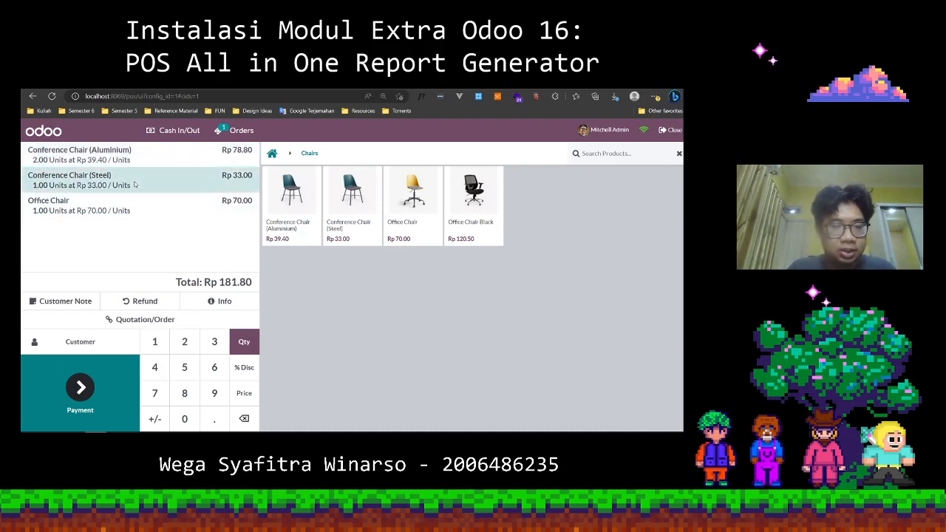
key("5")
left_click(125, 206)
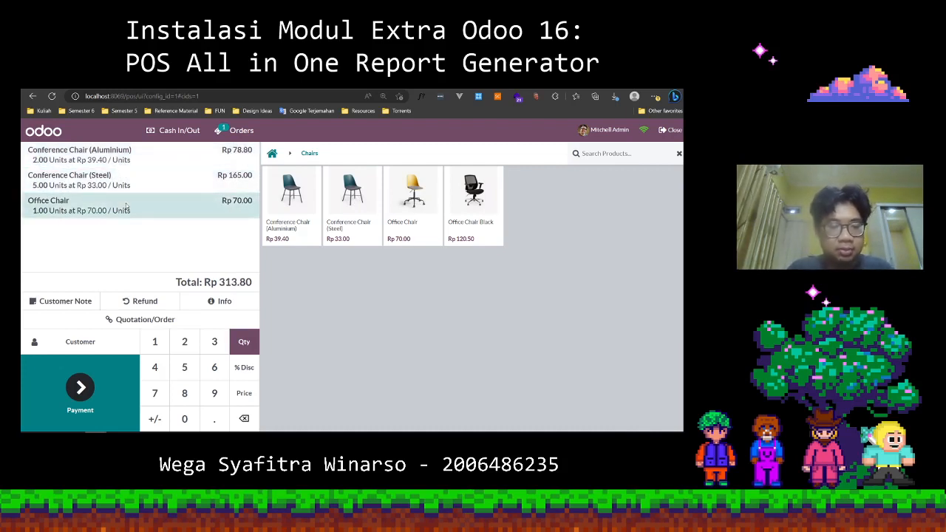
key("4")
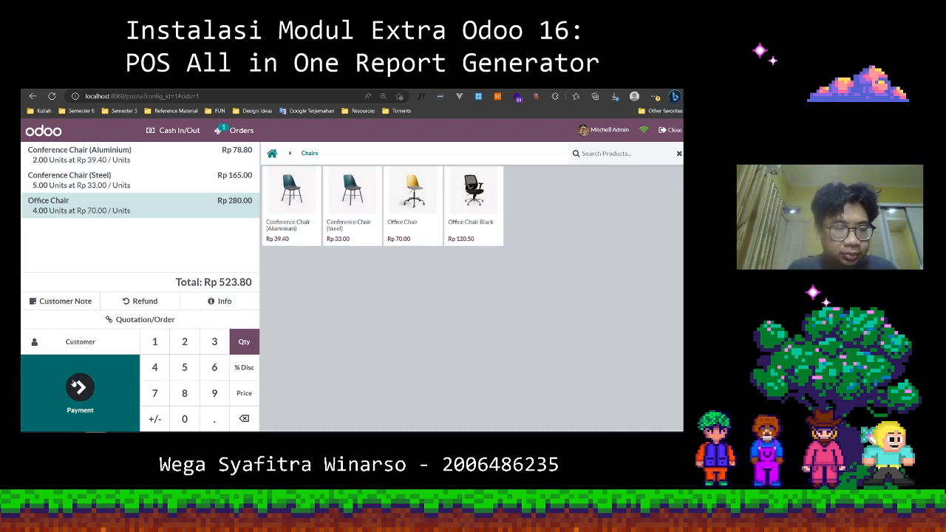
Pay the full order amount in cash and validate the payment.
left_click(75, 383)
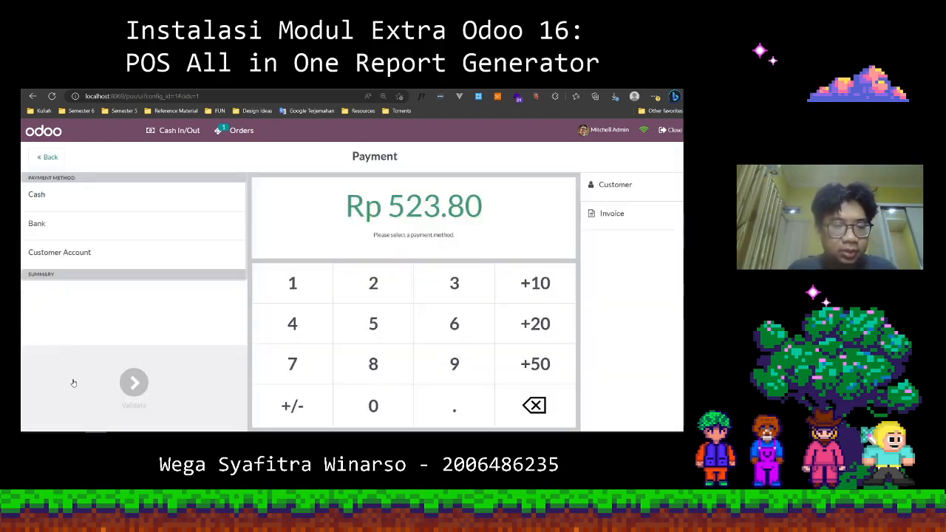
left_click(87, 196)
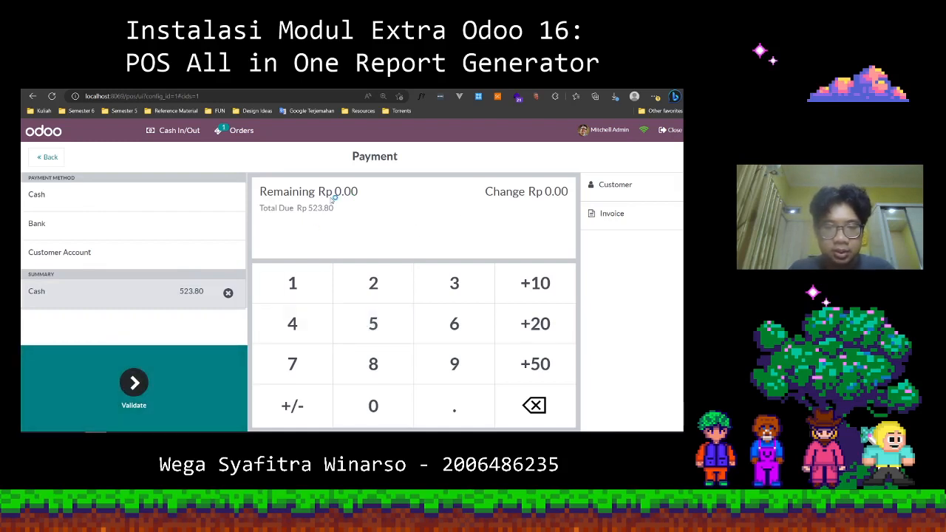
left_click(135, 384)
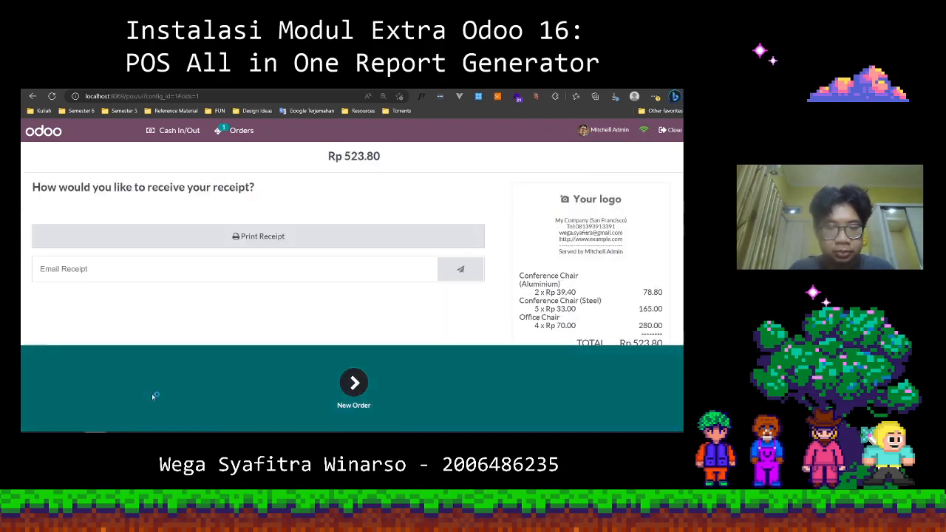
Examine the order receipt's product lines, total and payment details, including its print preview, without printing it.
scroll(517, 271, "down", 2)
scroll(562, 285, "down", 2)
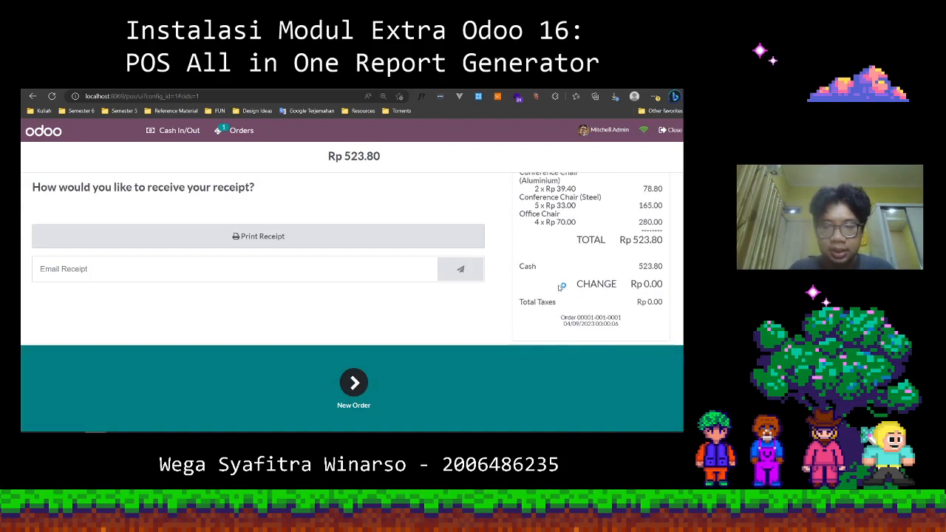
scroll(561, 285, "up", 5)
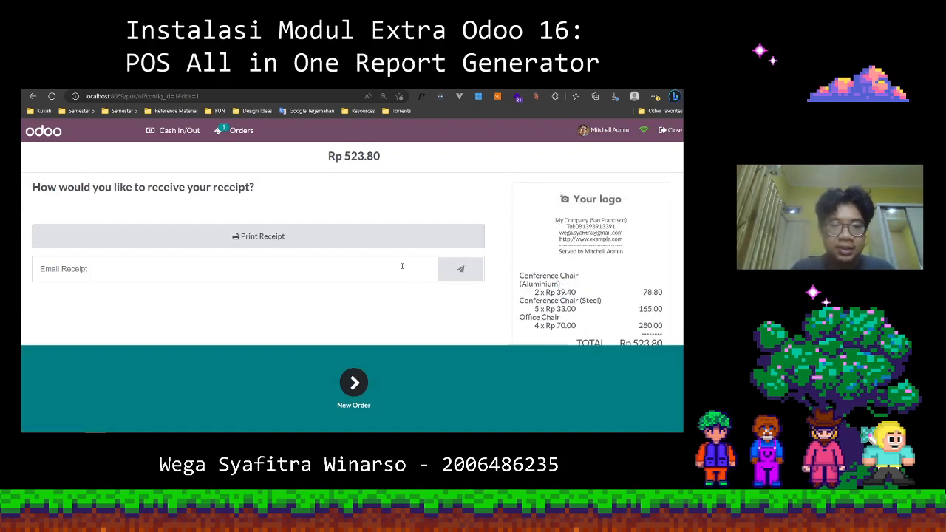
scroll(562, 249, "down", 2)
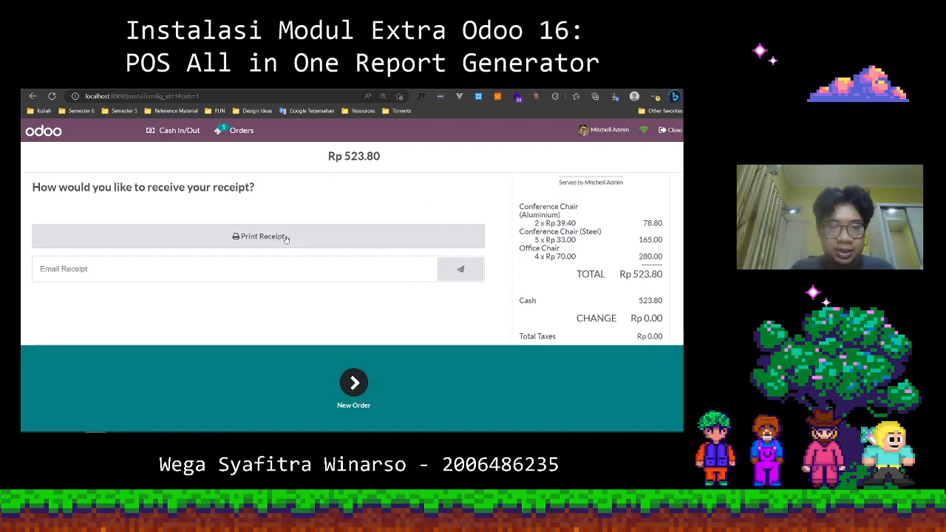
left_click(286, 238)
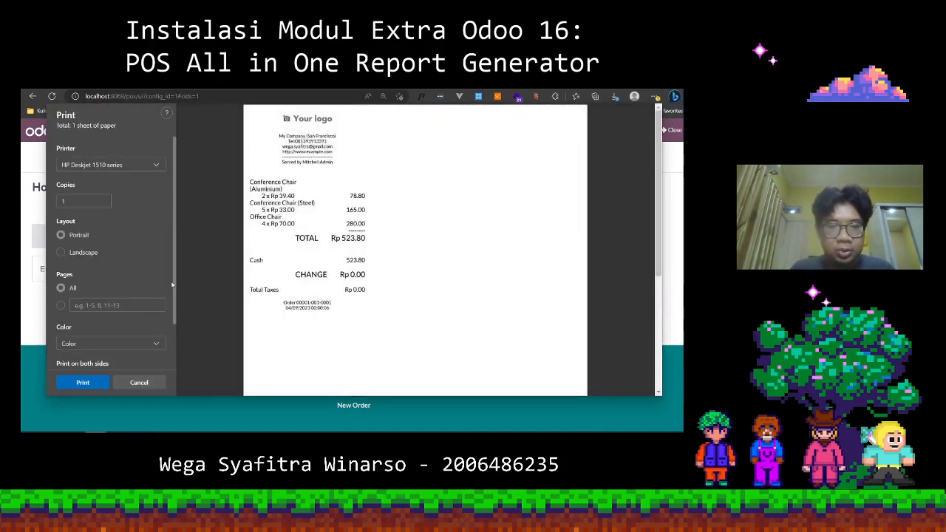
left_click(151, 386)
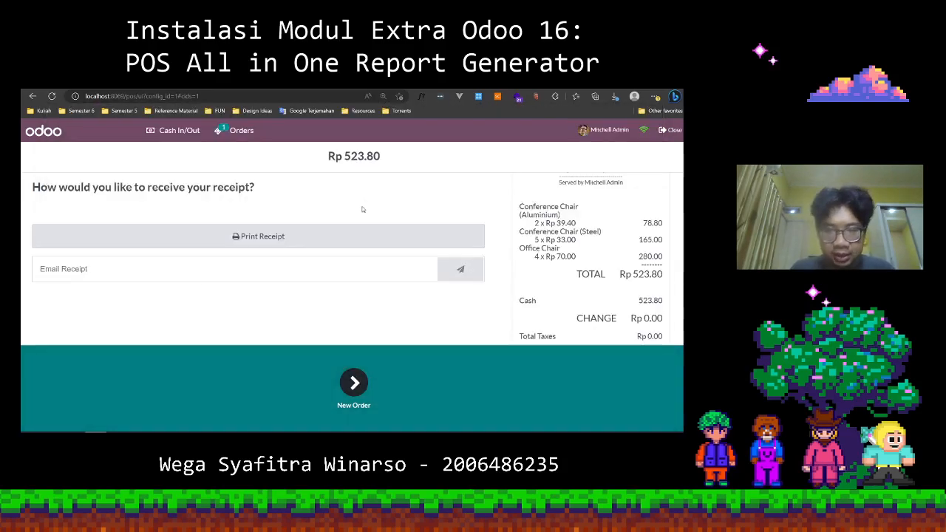
scroll(566, 286, "down", 2)
scroll(566, 286, "up", 2)
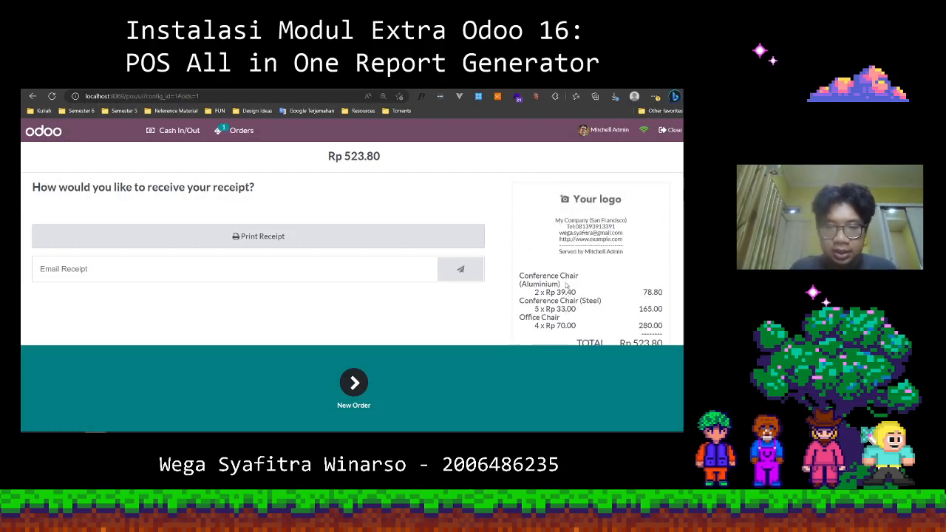
scroll(566, 286, "down", 2)
scroll(566, 286, "down", 1)
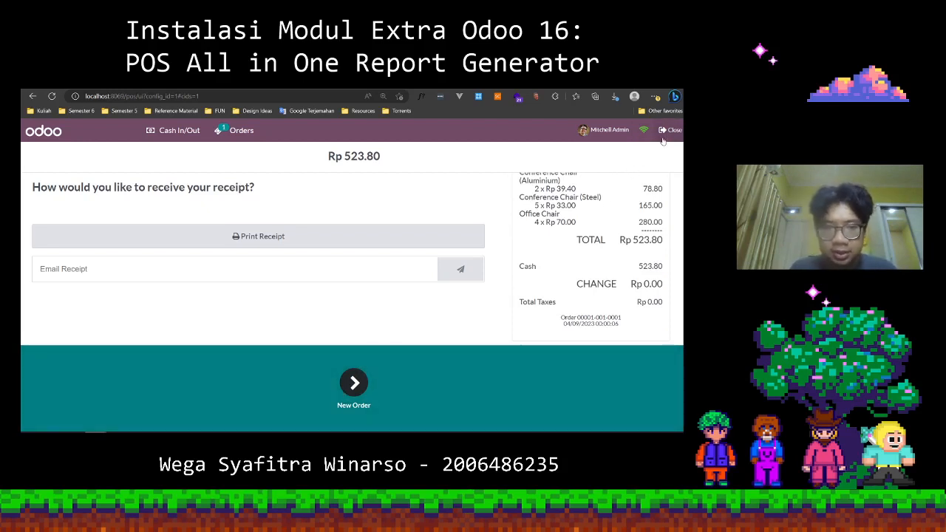
Close the point of sale session with the counted cash set to 523.80.
left_click(663, 139)
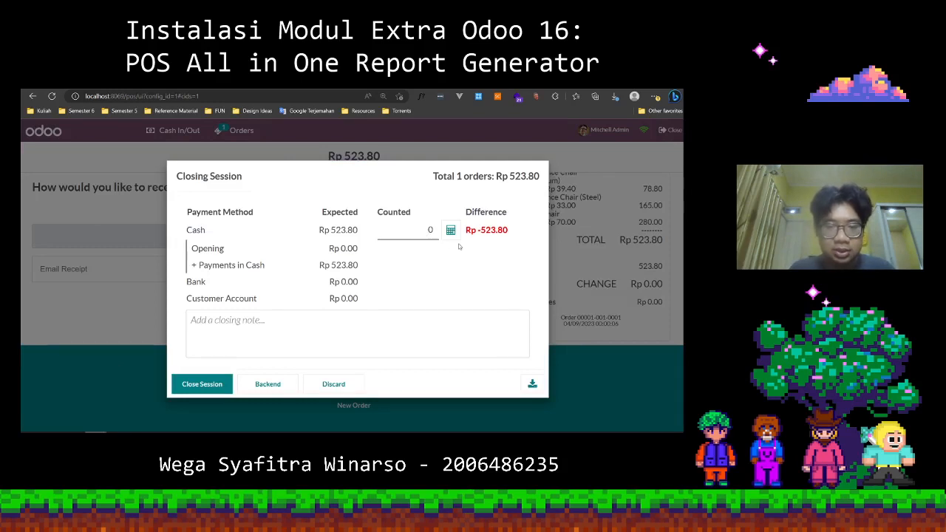
left_click(432, 232)
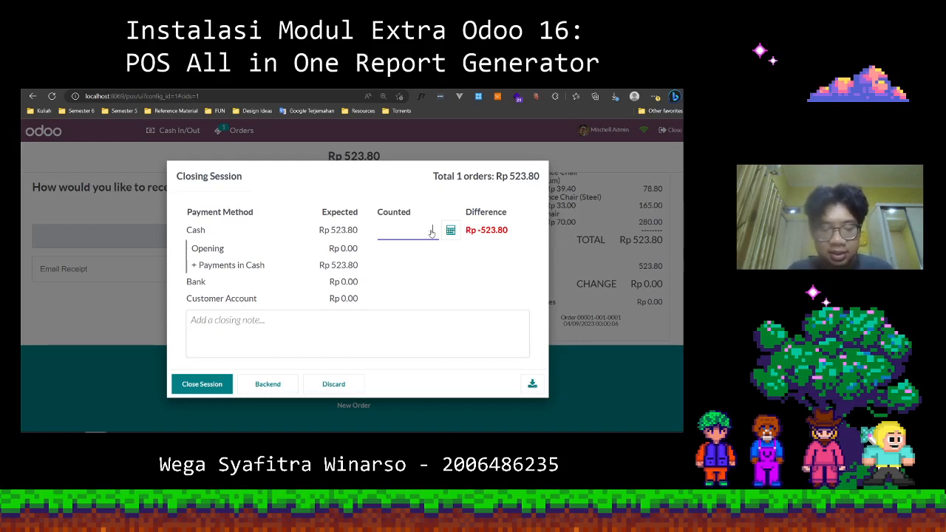
type("5")
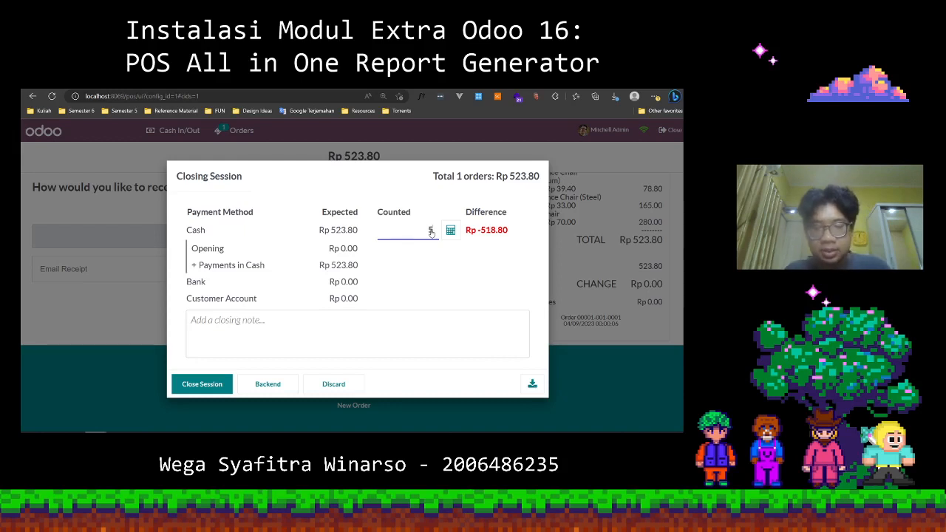
type("23.")
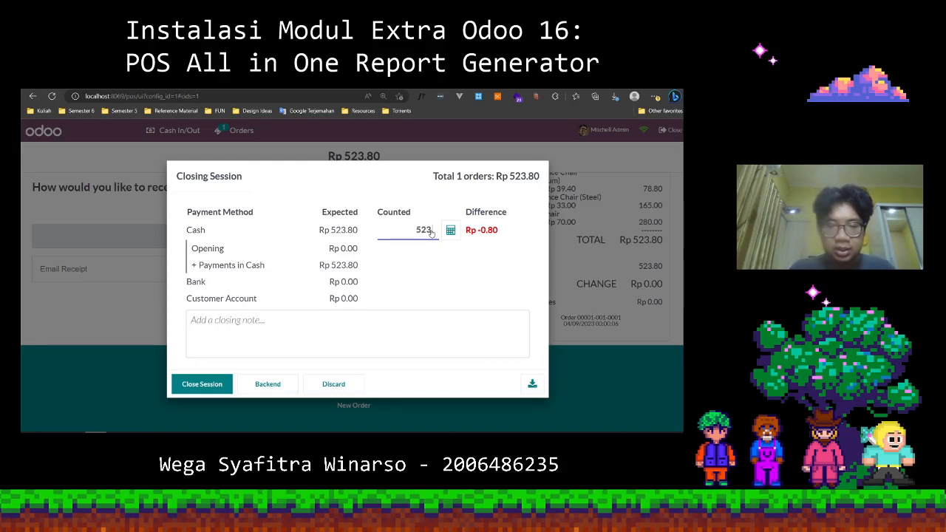
type("80")
left_click(434, 265)
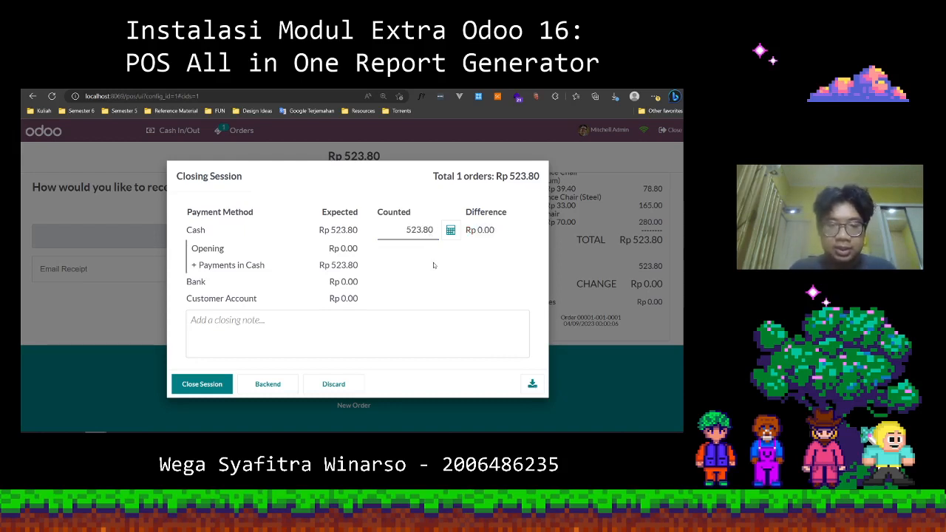
left_click(198, 387)
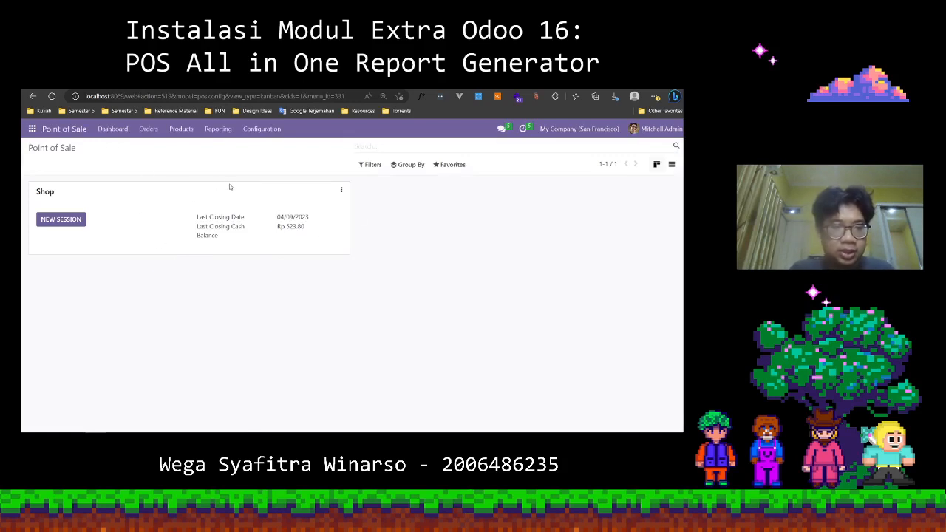
Open the point of sale orders analysis and view its graph by Margin, then by Average Price.
left_click(217, 130)
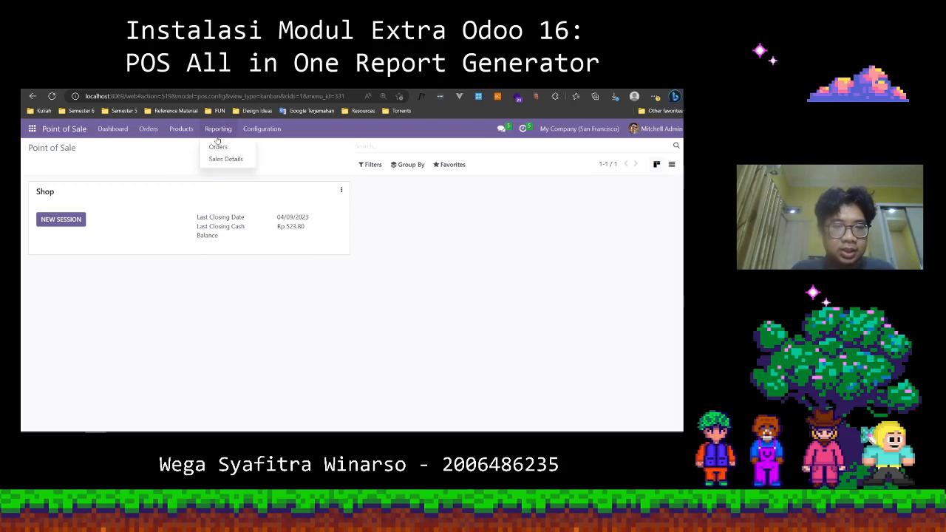
left_click(216, 146)
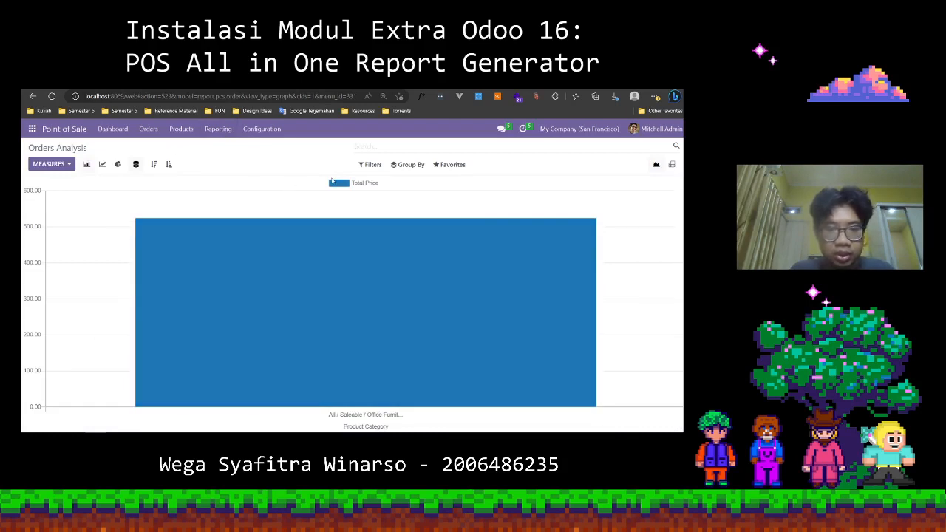
left_click(65, 165)
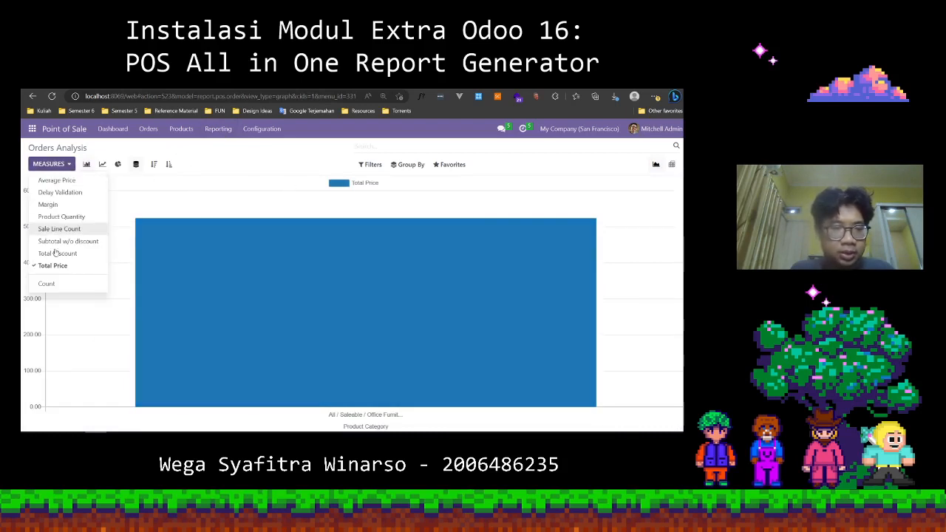
left_click(96, 206)
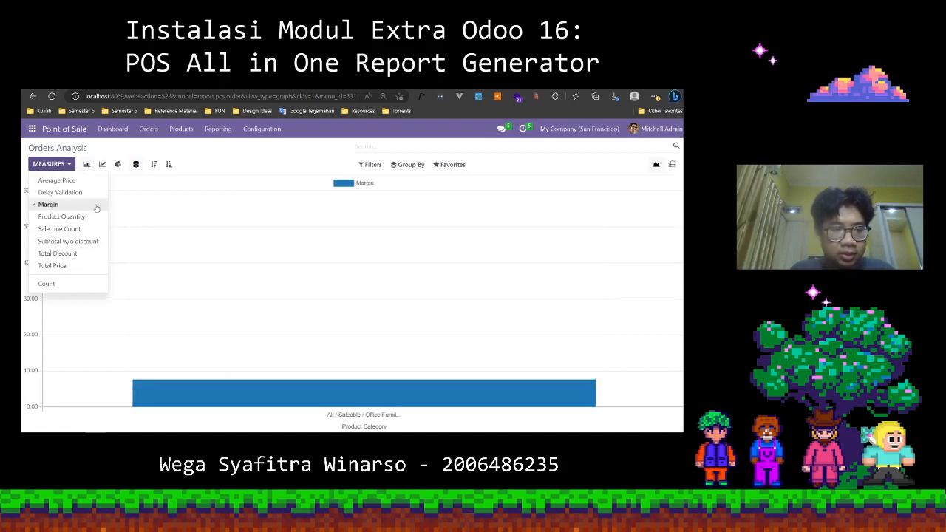
left_click(62, 182)
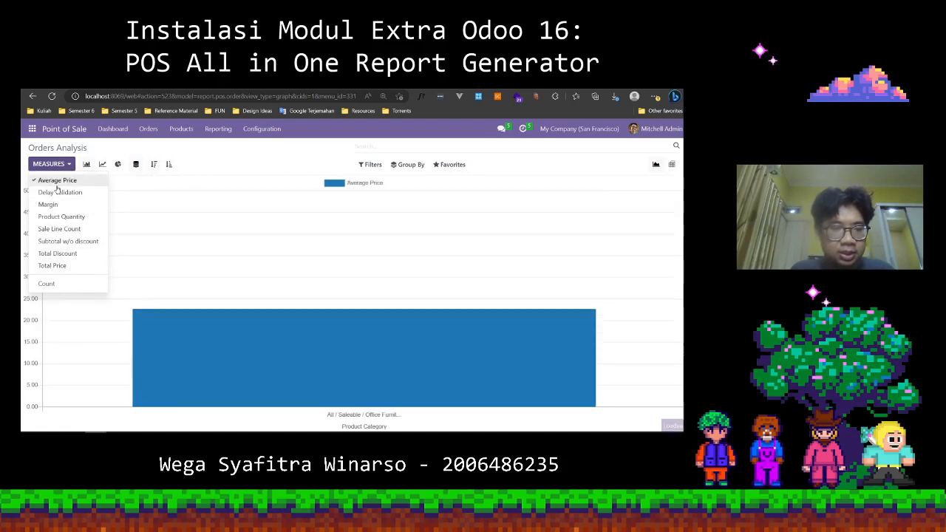
left_click(222, 211)
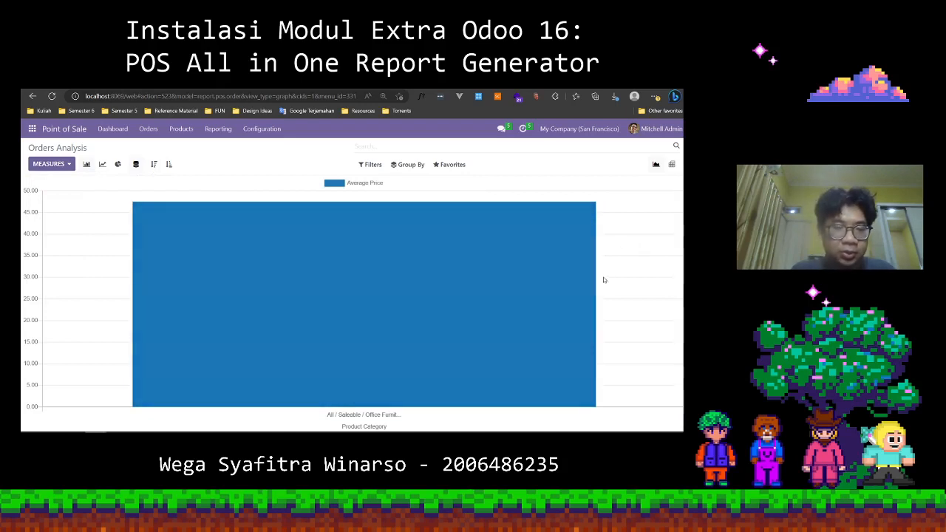
Check the date range and point of sale options in the Sales Details report dialog, and close it without printing.
left_click(216, 132)
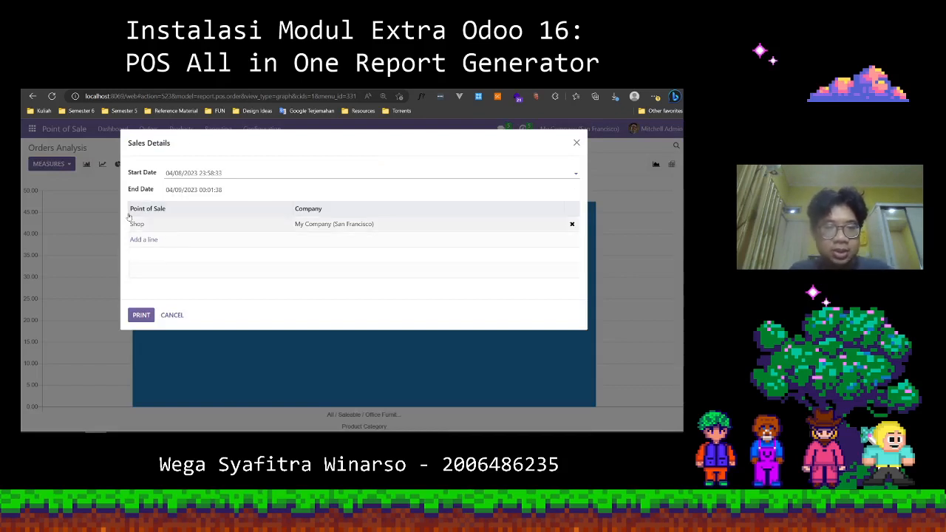
left_click(155, 167)
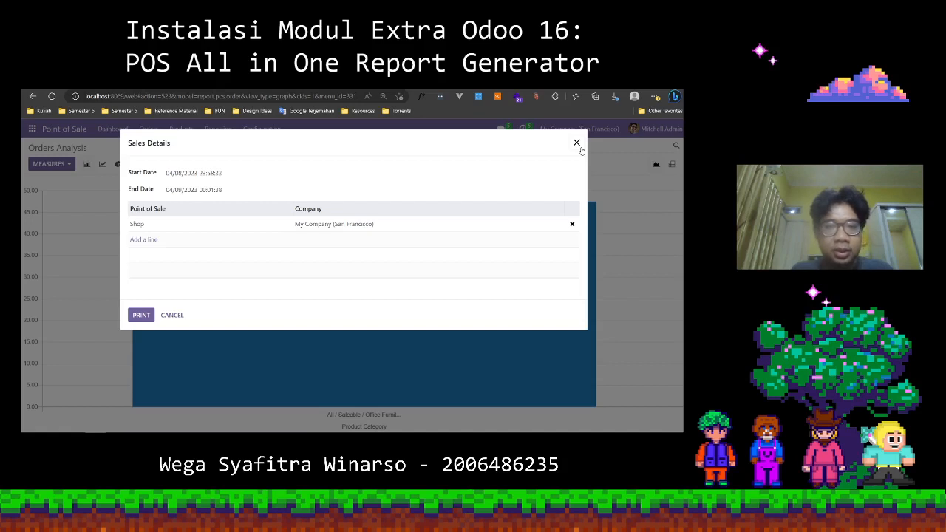
left_click(577, 143)
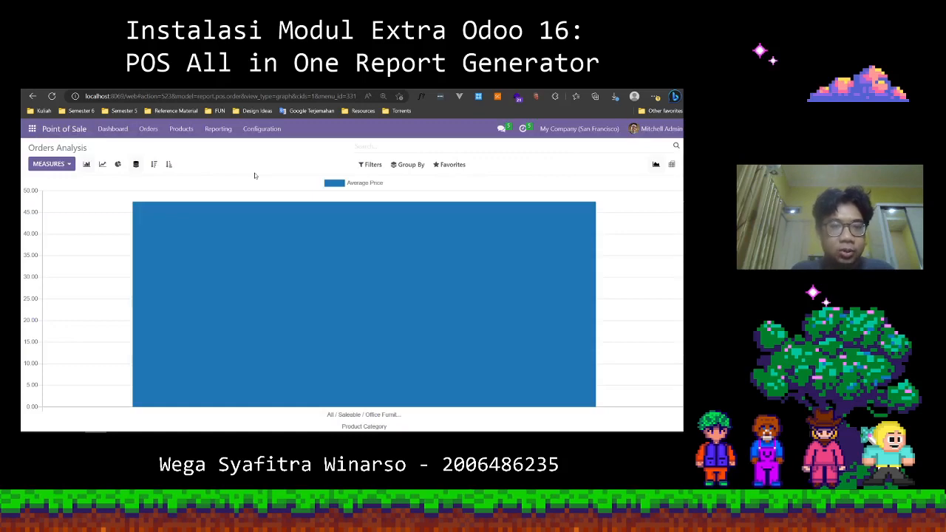
Examine the POS All in One Report Generator page on the Odoo Apps site, including its address, v 16.0 download and required apps.
left_click(307, 84)
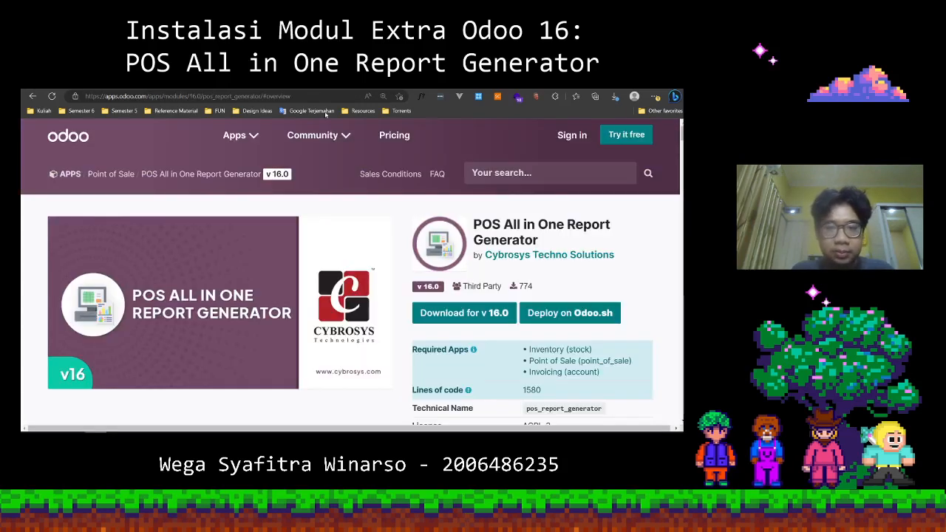
scroll(470, 249, "down", 2)
scroll(470, 249, "up", 2)
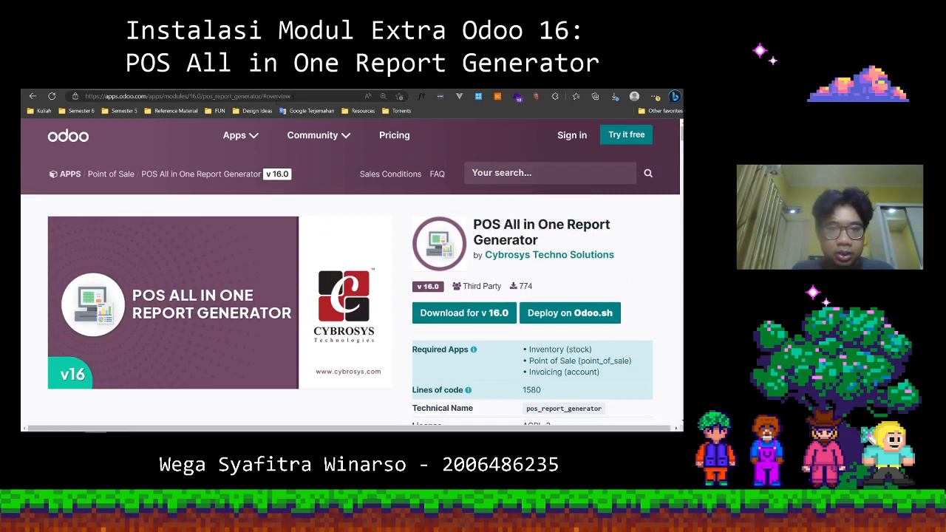
left_click_drag(293, 96, 87, 96)
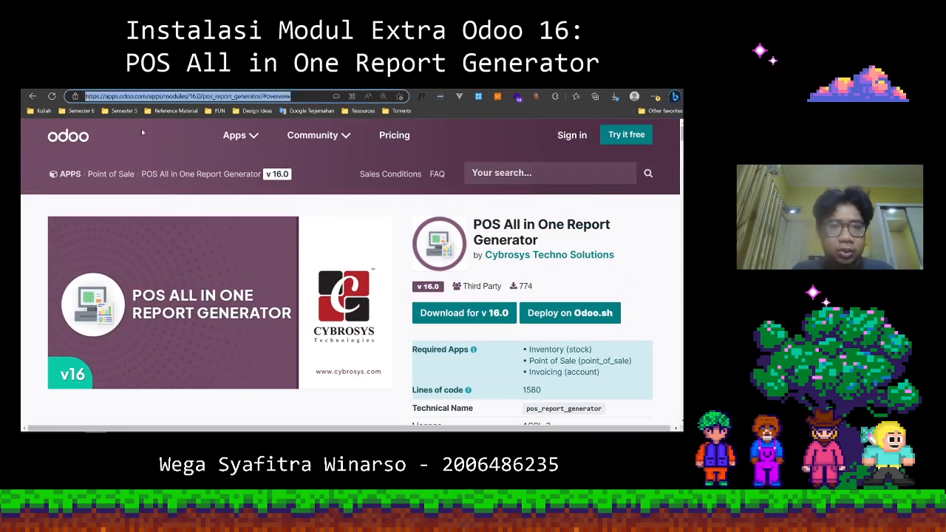
left_click_drag(147, 97, 77, 97)
left_click(399, 233)
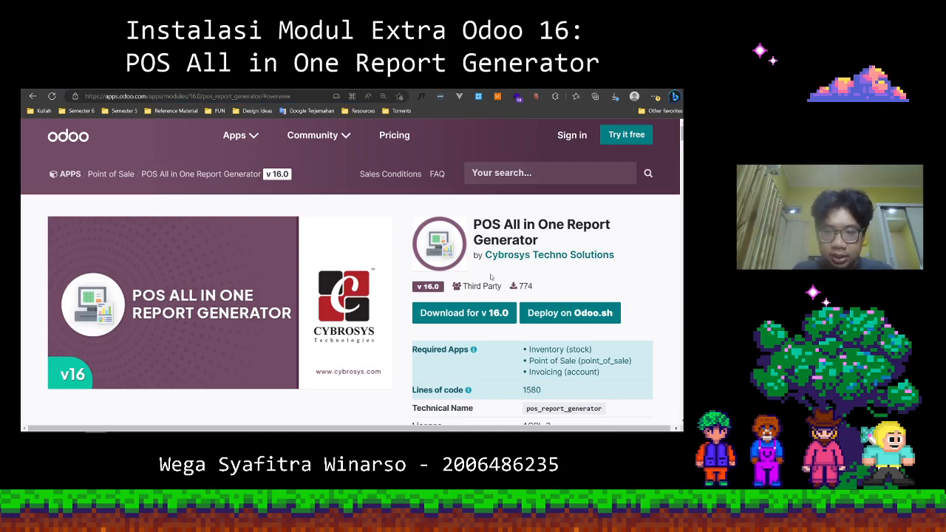
scroll(487, 272, "down", 1)
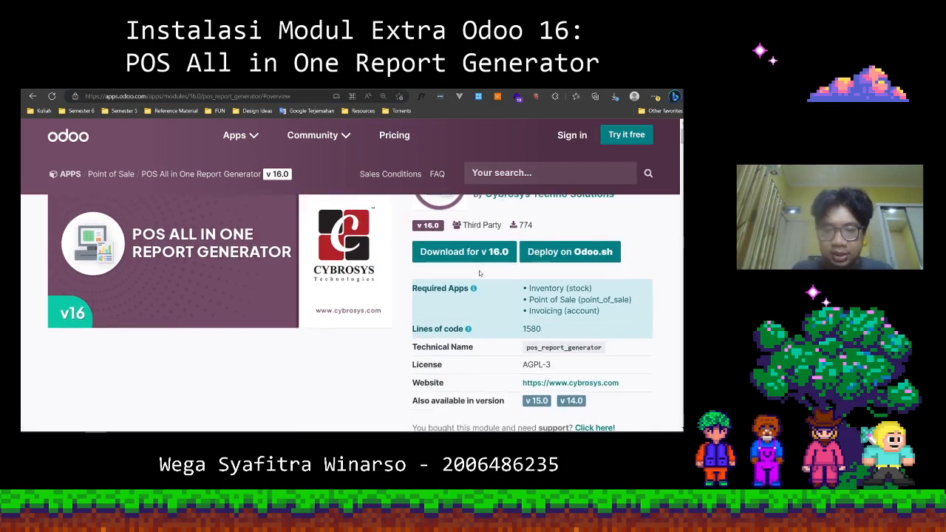
scroll(481, 274, "up", 1)
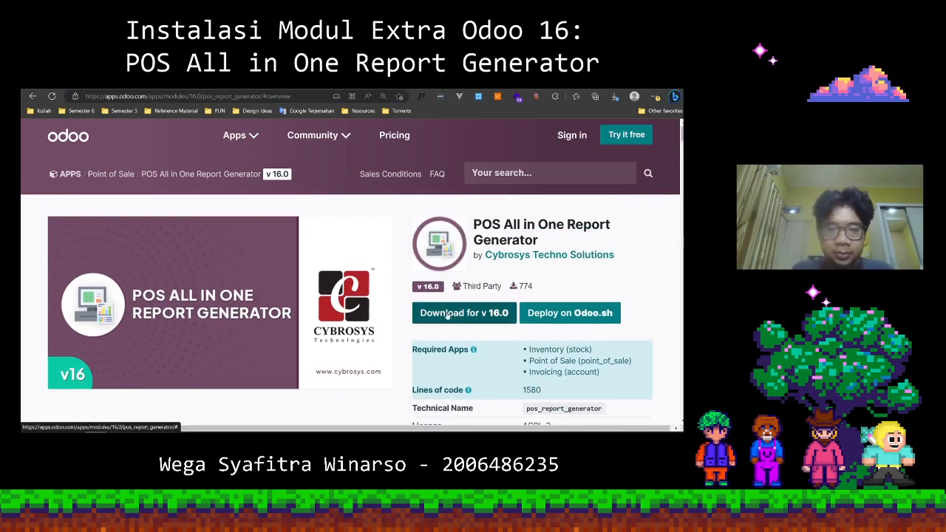
scroll(457, 314, "down", 1)
scroll(474, 238, "up", 1)
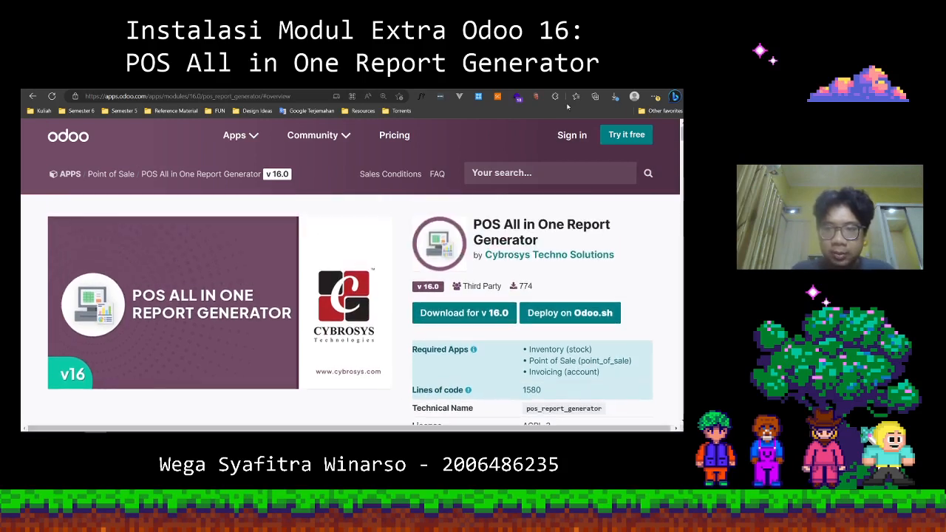
scroll(384, 314, "down", 1)
scroll(388, 329, "up", 1)
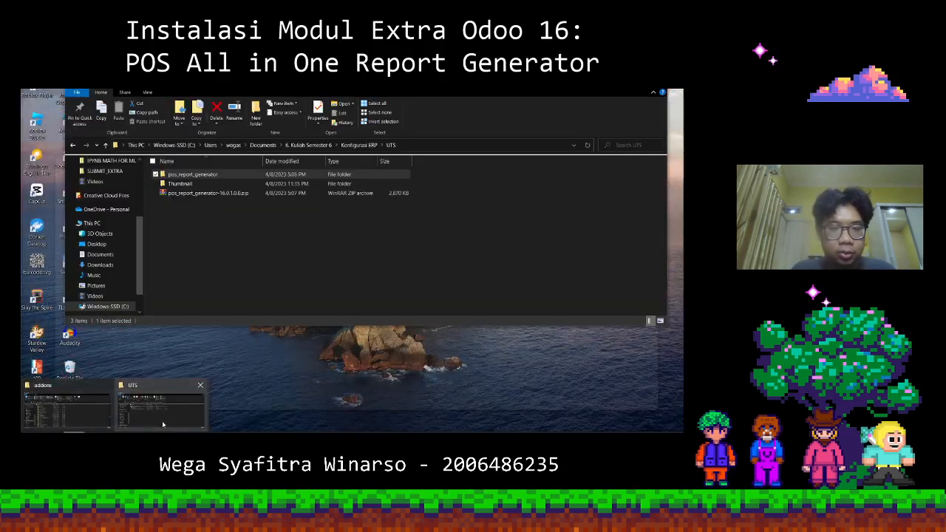
Switch to File Explorer's UTS folder and inspect the pos_report_generator zip archive, its extraction options and the extracted folder.
left_click(158, 407)
left_click(231, 238)
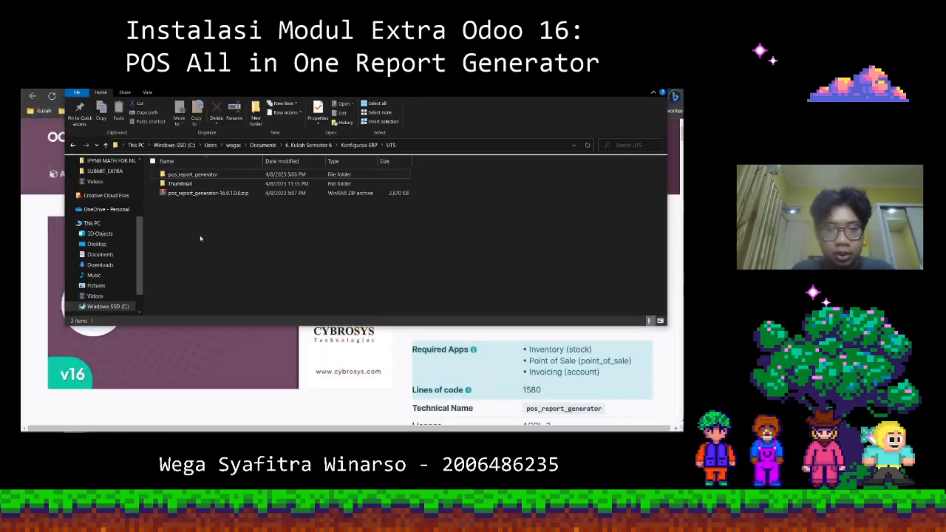
left_click(211, 194)
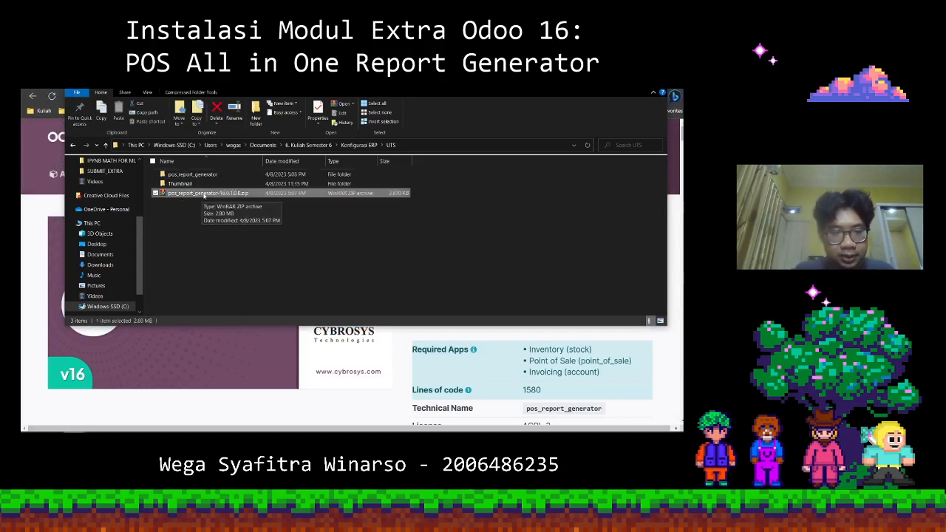
right_click(204, 195)
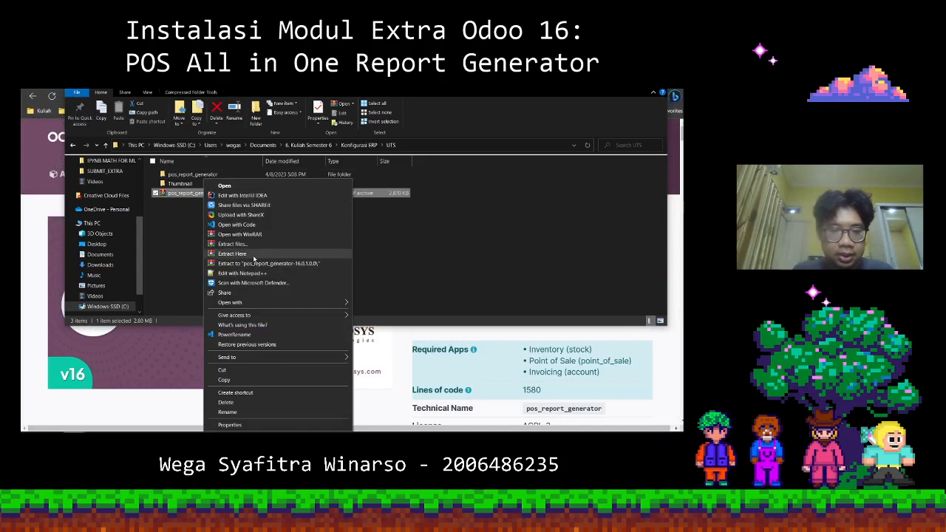
left_click(389, 224)
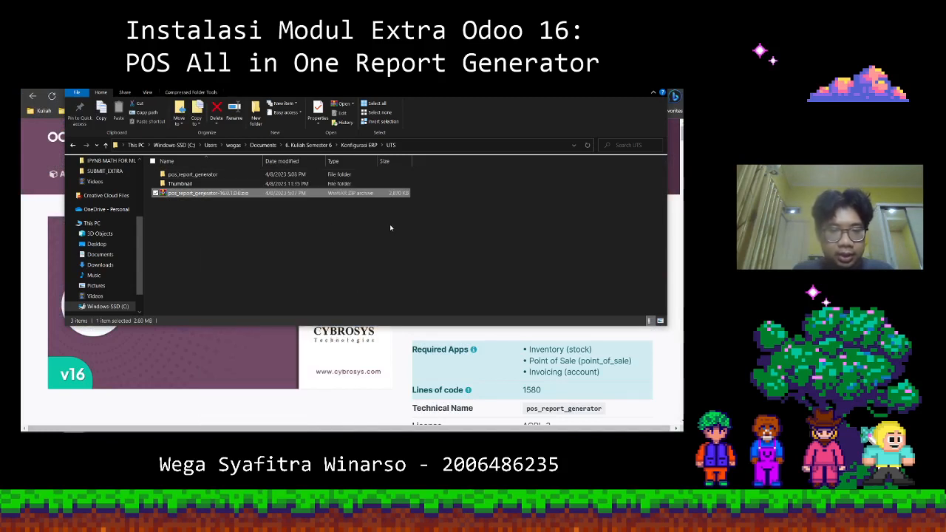
left_click(244, 195)
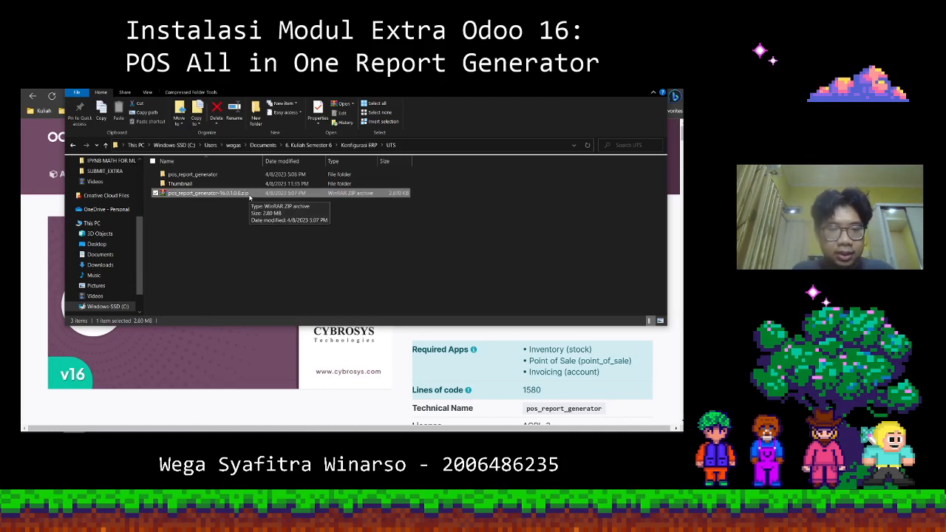
left_click(208, 176)
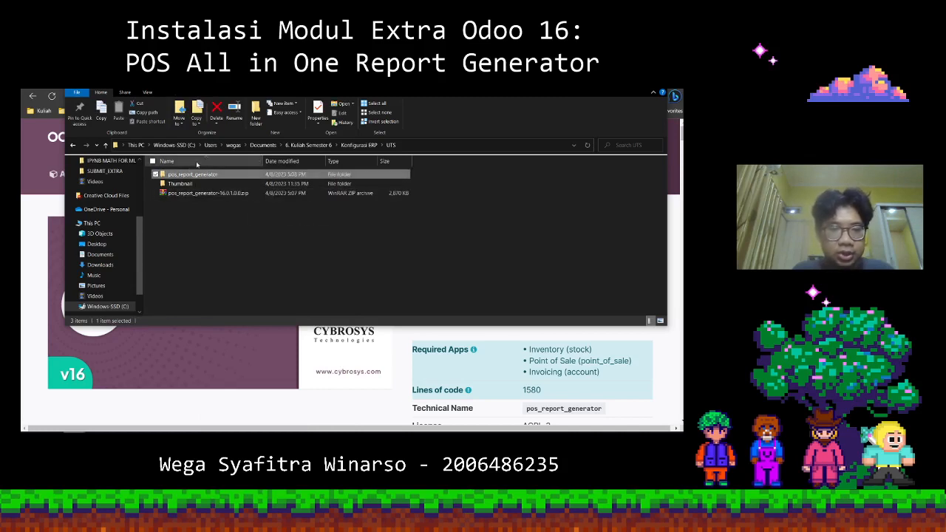
Compare the extracted pos_report_generator folder in UTS with its copy in the Odoo server's addons folder, and return to the browser.
left_click(73, 438)
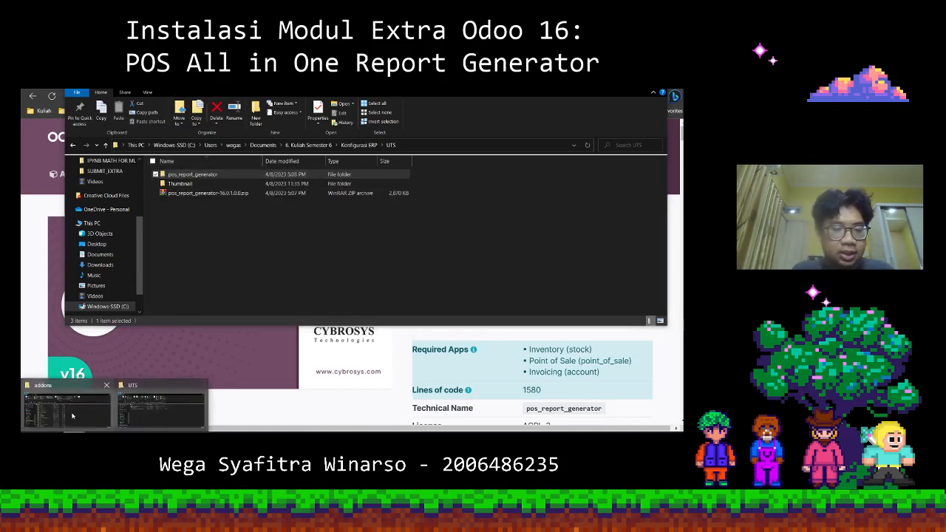
left_click(72, 416)
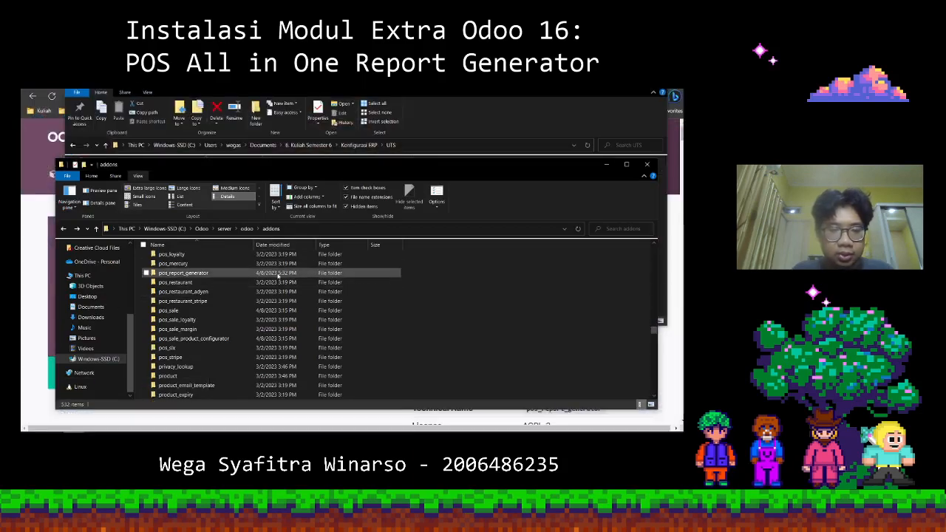
left_click(278, 274)
left_click(340, 91)
left_click(186, 177)
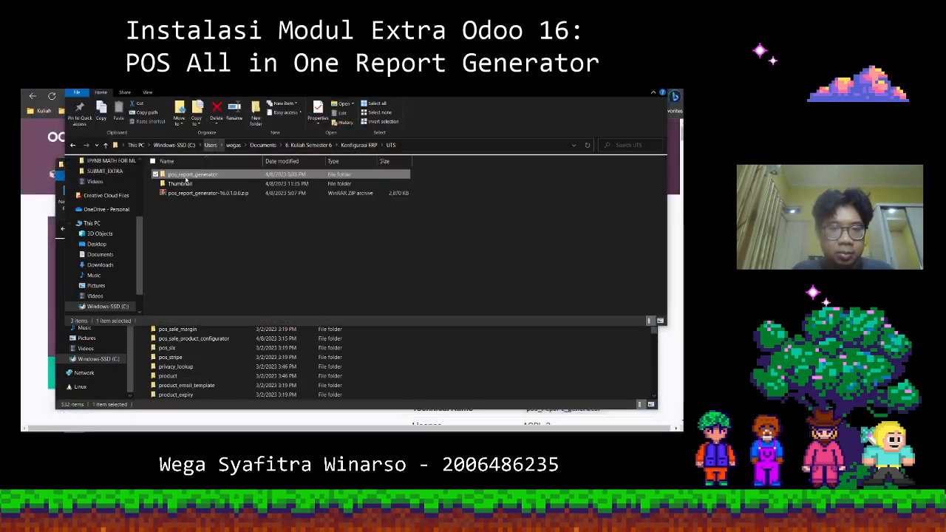
left_click(429, 360)
left_click(238, 275)
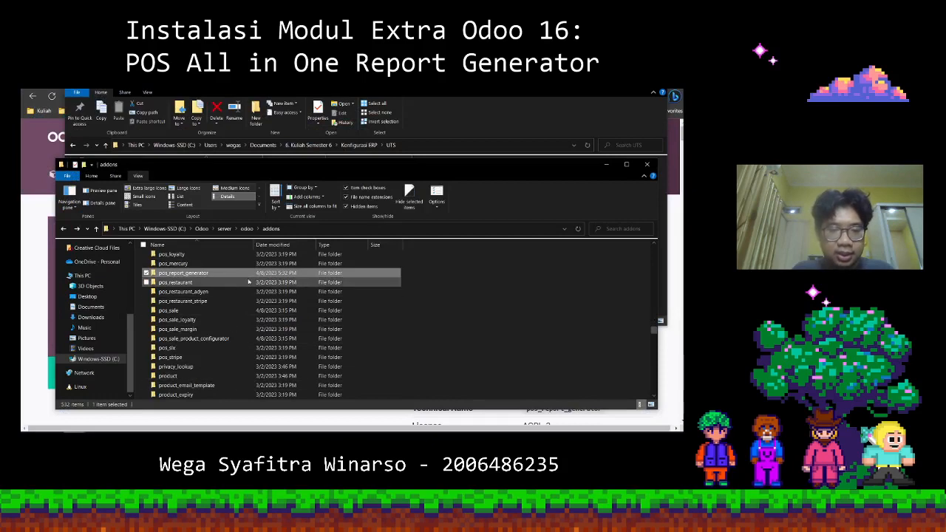
left_click(380, 417)
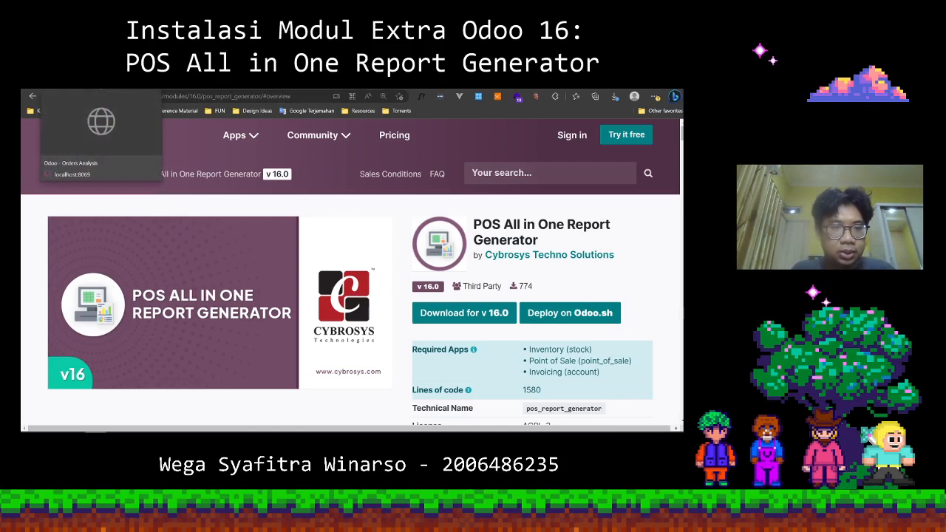
Switch back to the local Odoo site and activate the developer mode in the general settings.
left_click(78, 83)
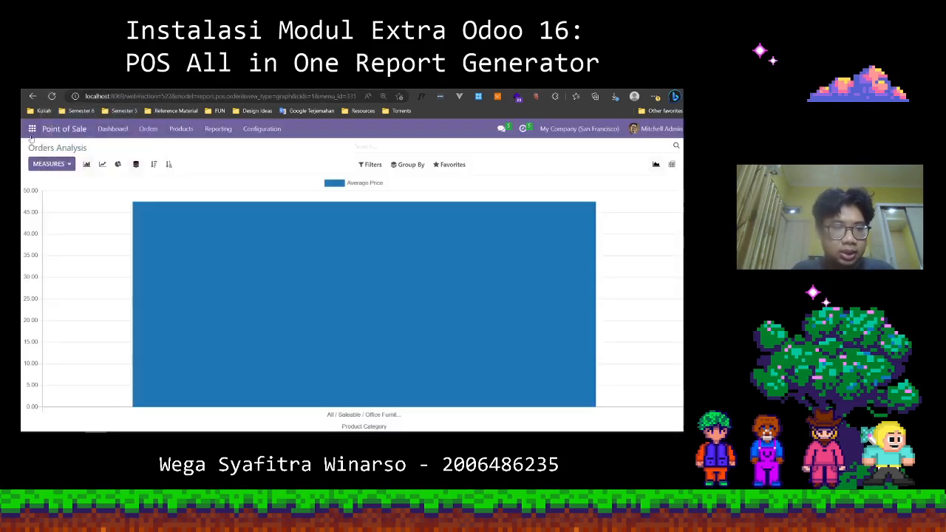
left_click(32, 134)
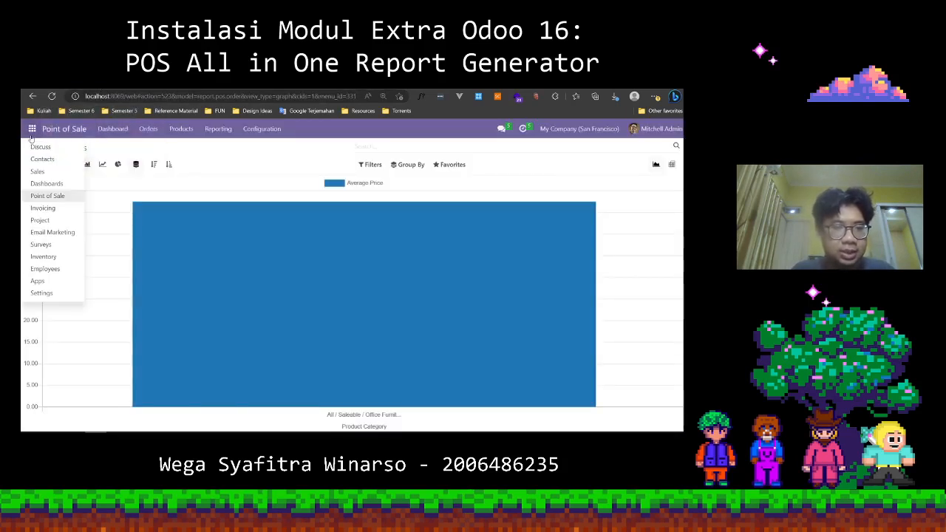
left_click(60, 294)
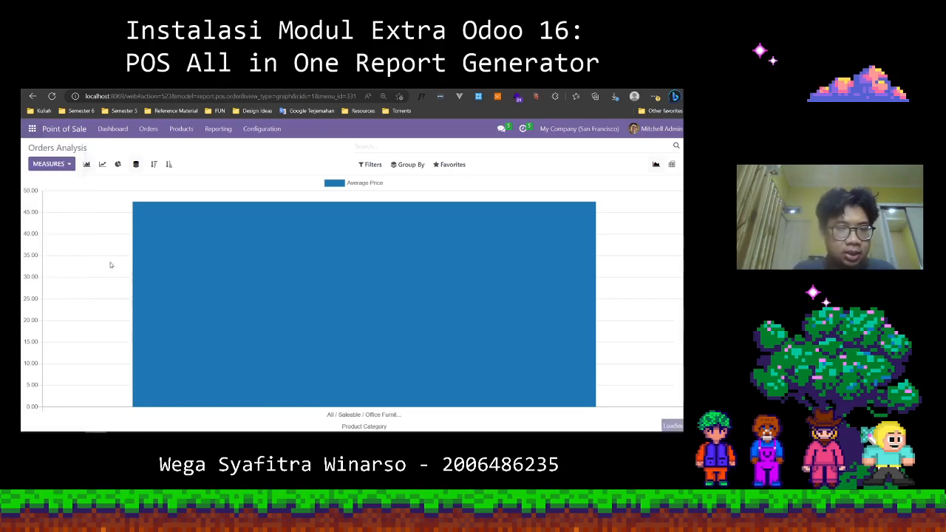
scroll(258, 271, "down", 5)
scroll(258, 271, "down", 10)
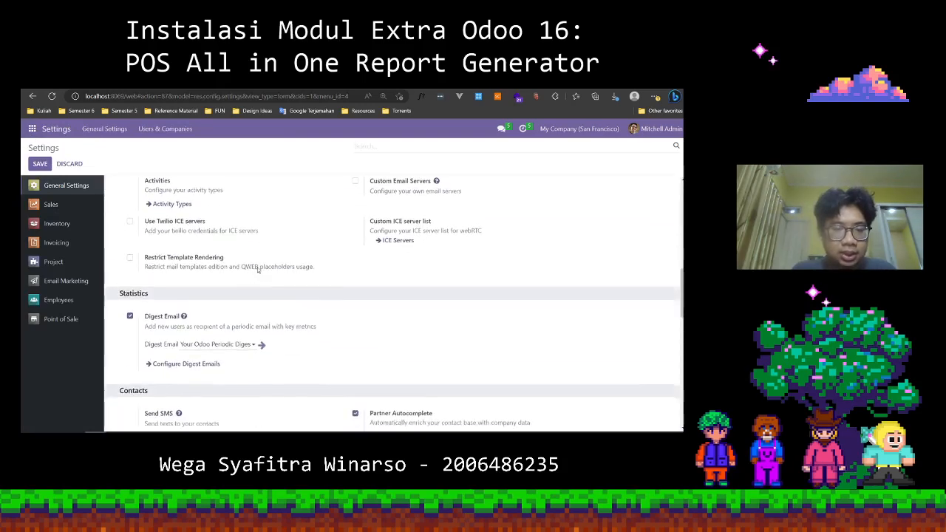
scroll(258, 270, "down", 3)
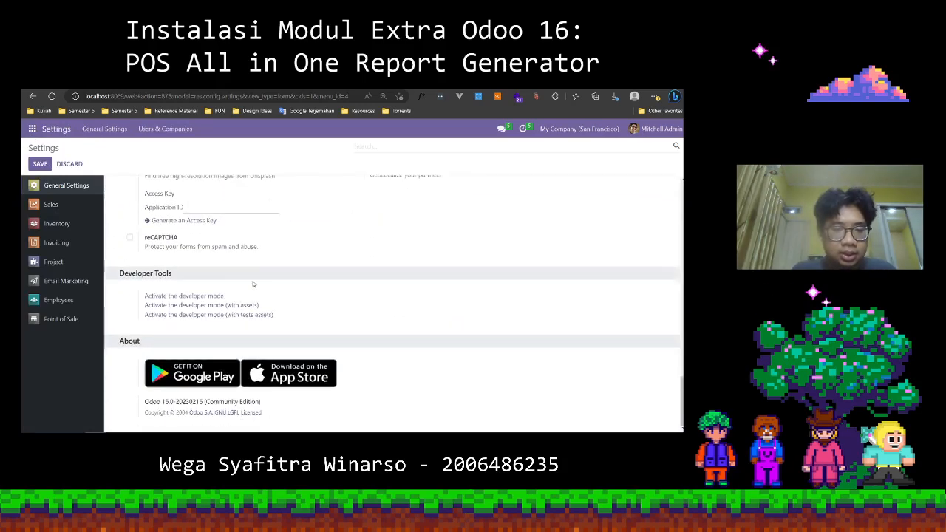
left_click(216, 296)
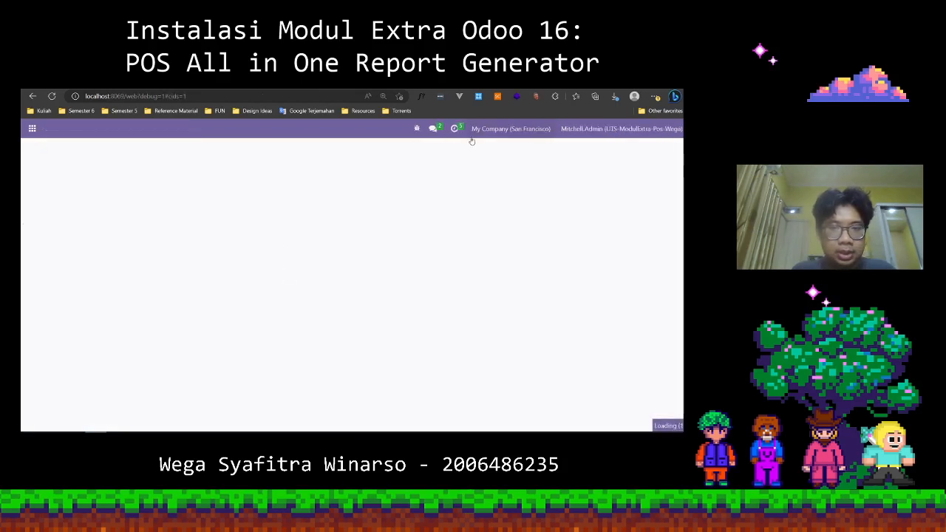
Search the Apps list for the module "pos all" and remove the default Apps filter.
left_click(32, 129)
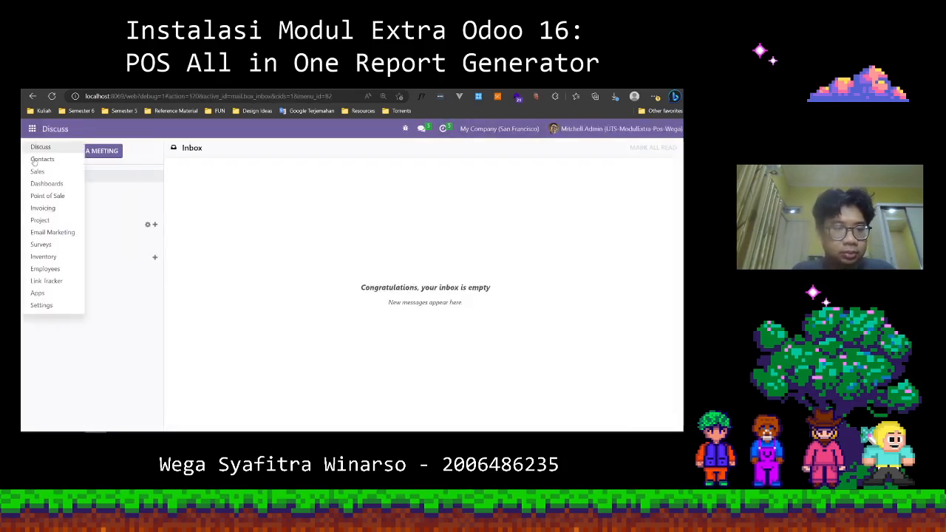
left_click(38, 293)
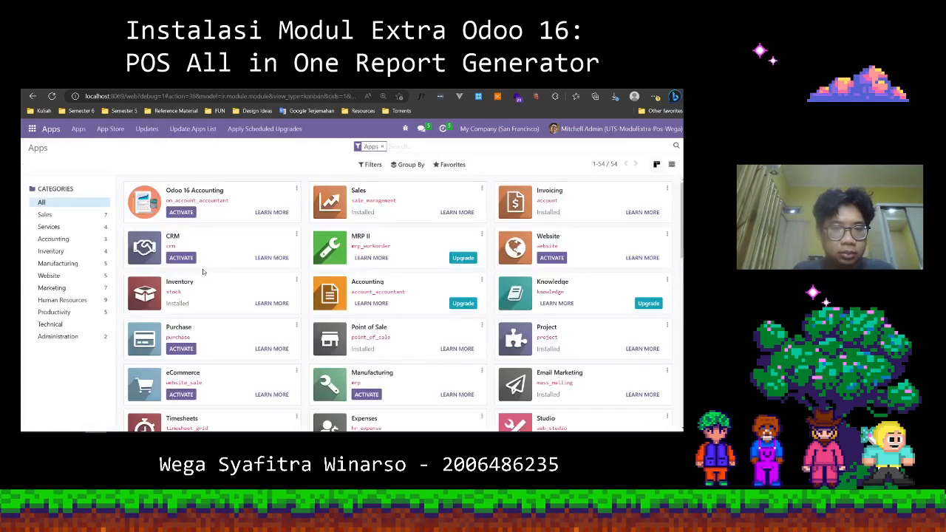
left_click(190, 132)
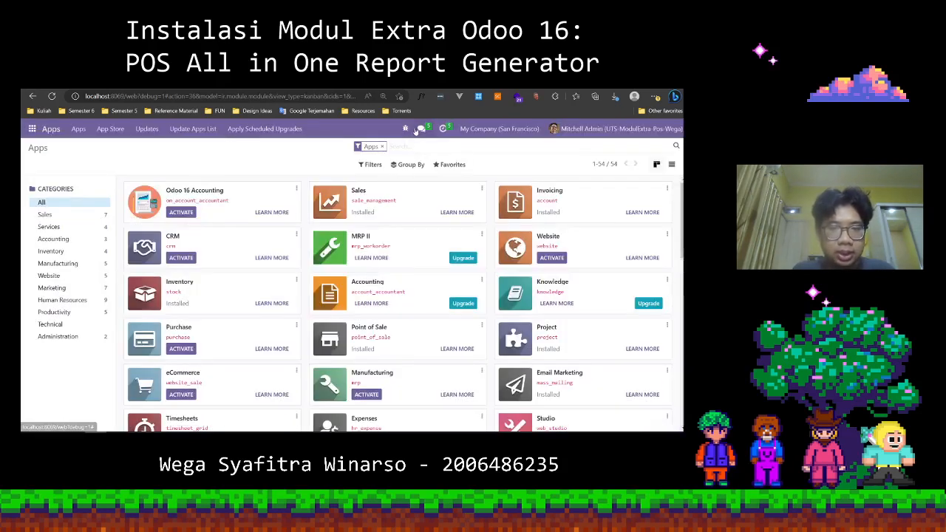
left_click(407, 148)
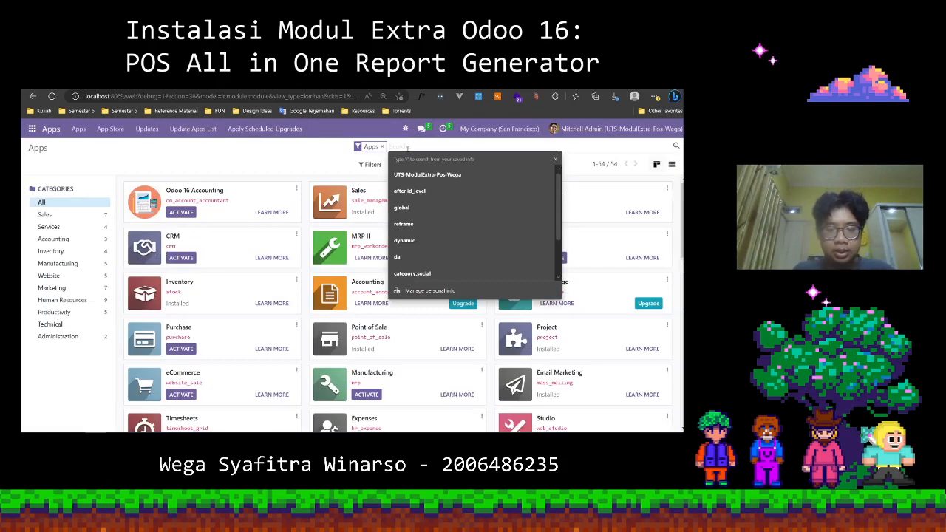
type("pos all")
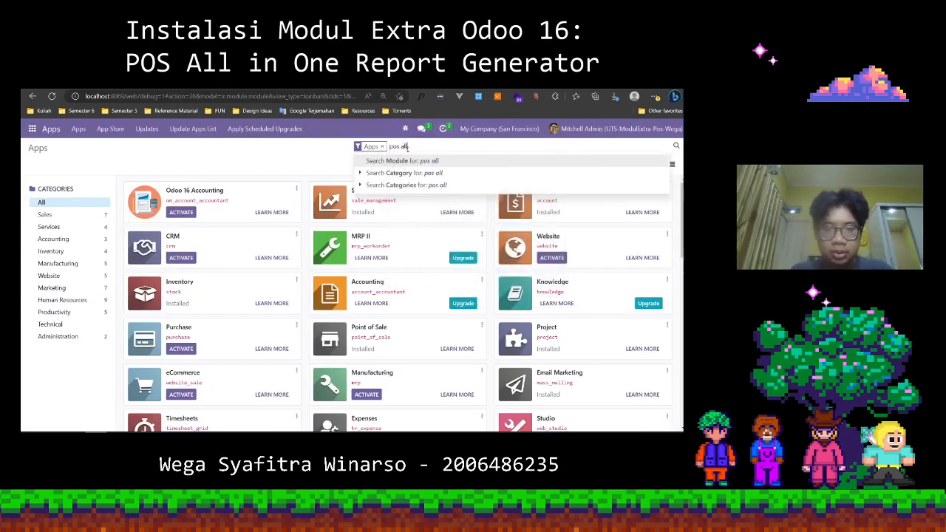
key("Return")
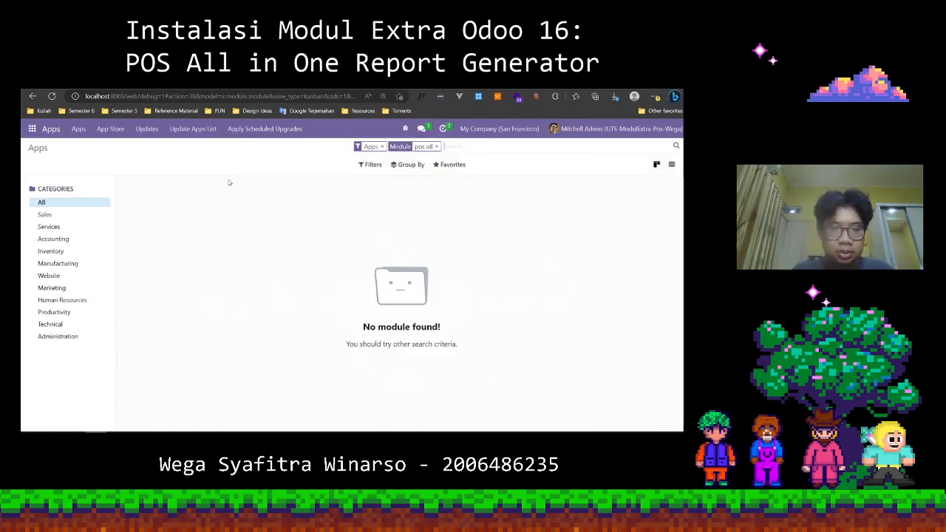
left_click(382, 147)
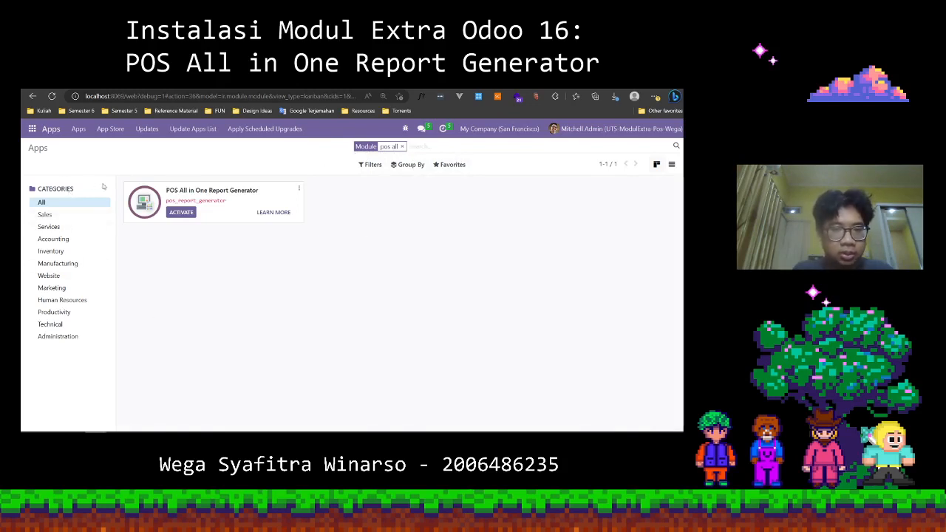
Activate the POS All in One Report Generator module (pos_report_generator).
left_click(181, 212)
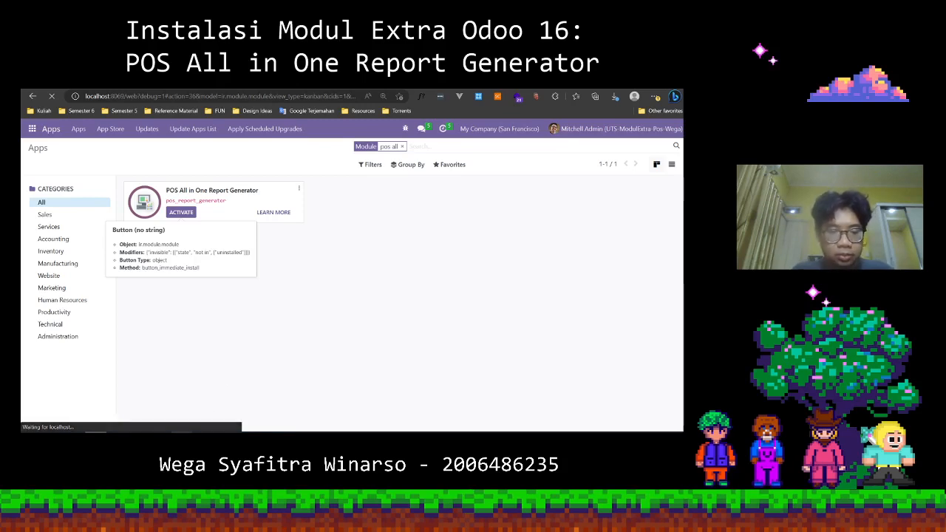
left_click(182, 431)
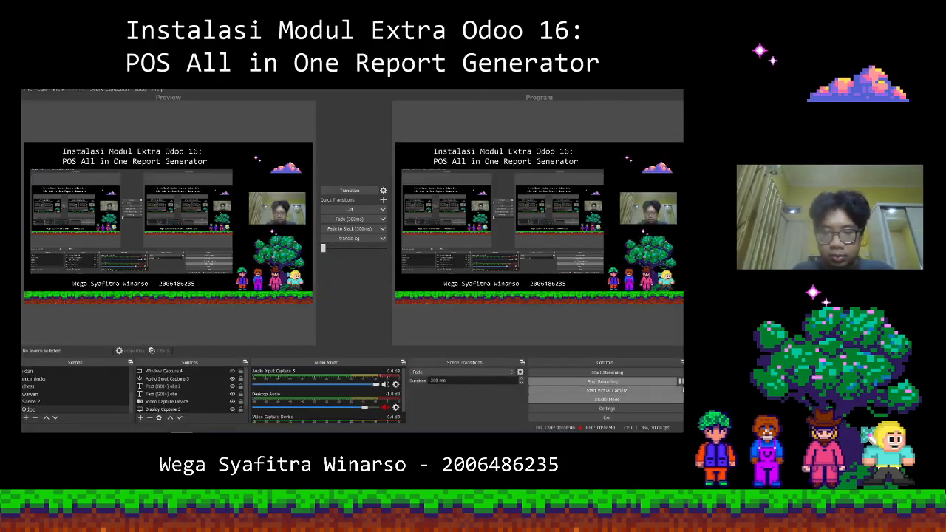
left_click(633, 80)
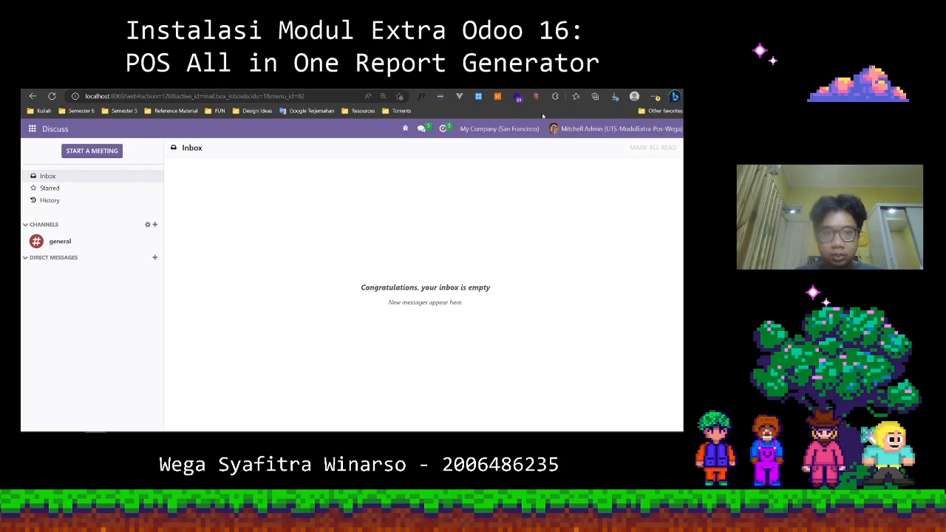
Open the Point of Sale app and look over its reporting and configuration options.
left_click(33, 130)
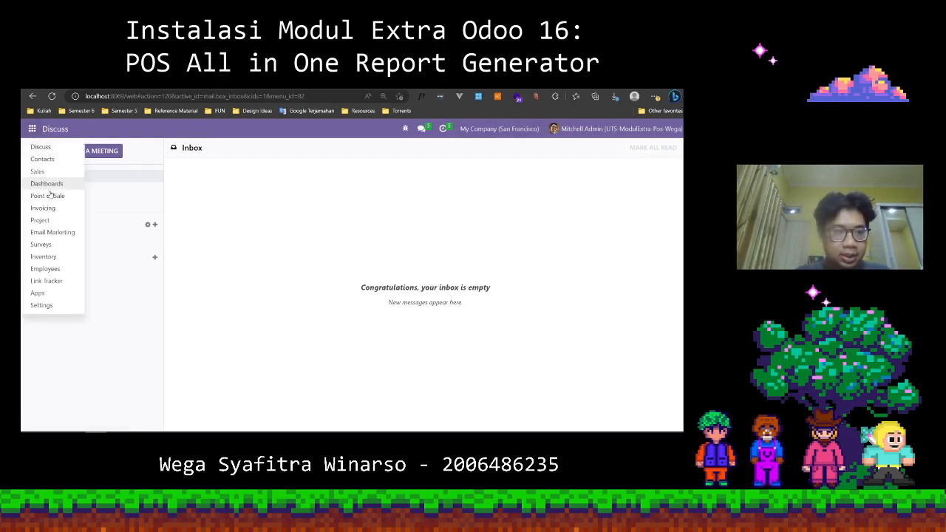
left_click(52, 195)
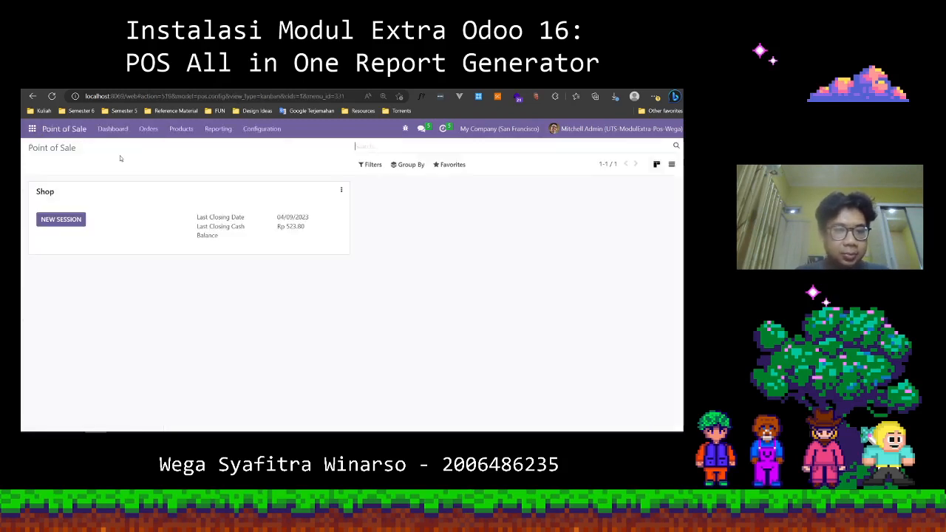
left_click(217, 129)
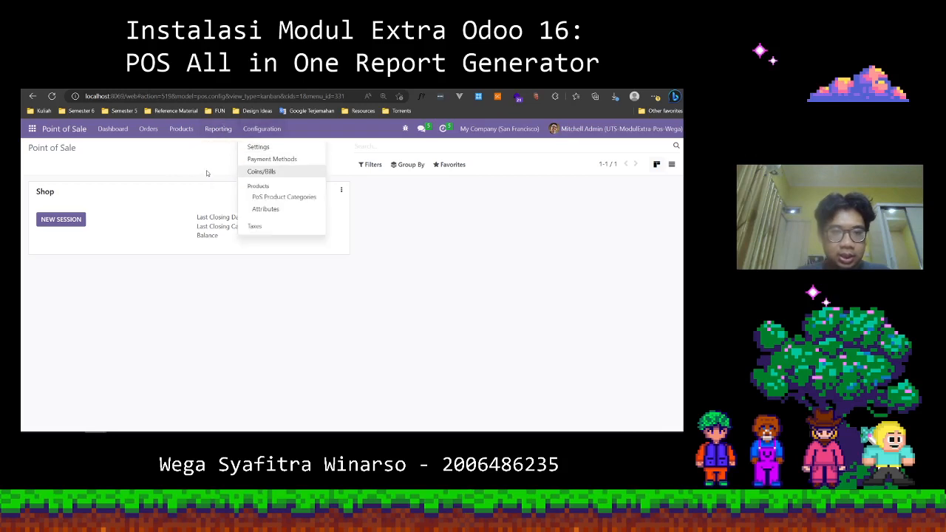
left_click(151, 211)
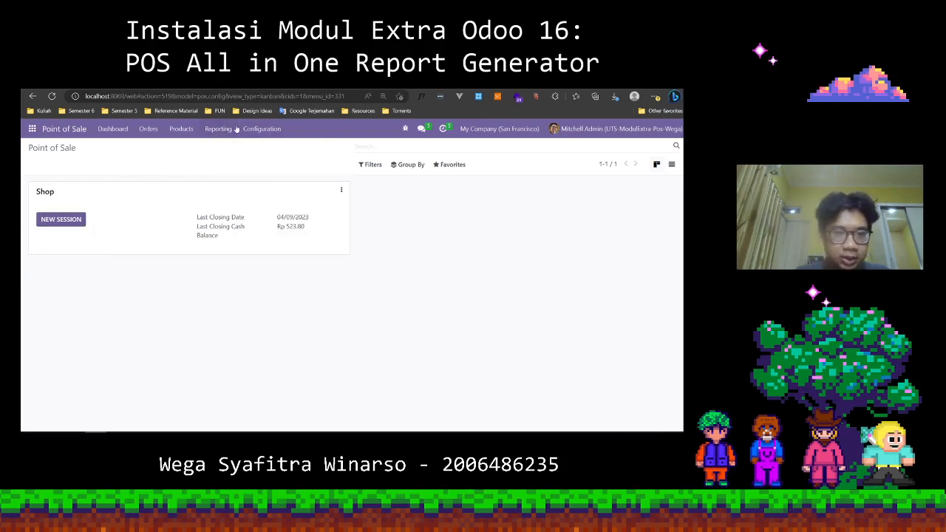
Open a new session for the Shop point of sale, keeping the proposed opening cash and leaving the opening note empty.
left_click(61, 220)
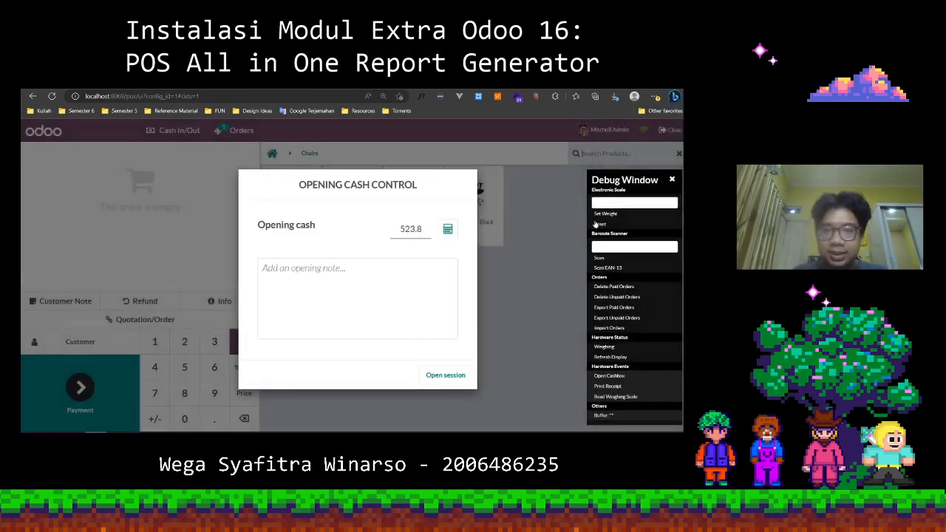
left_click_drag(616, 181, 612, 177)
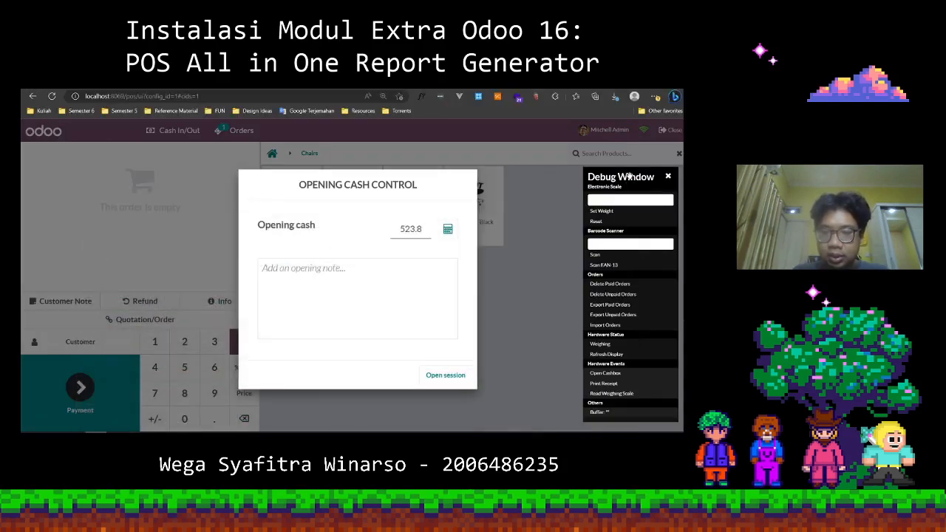
left_click_drag(627, 176, 635, 178)
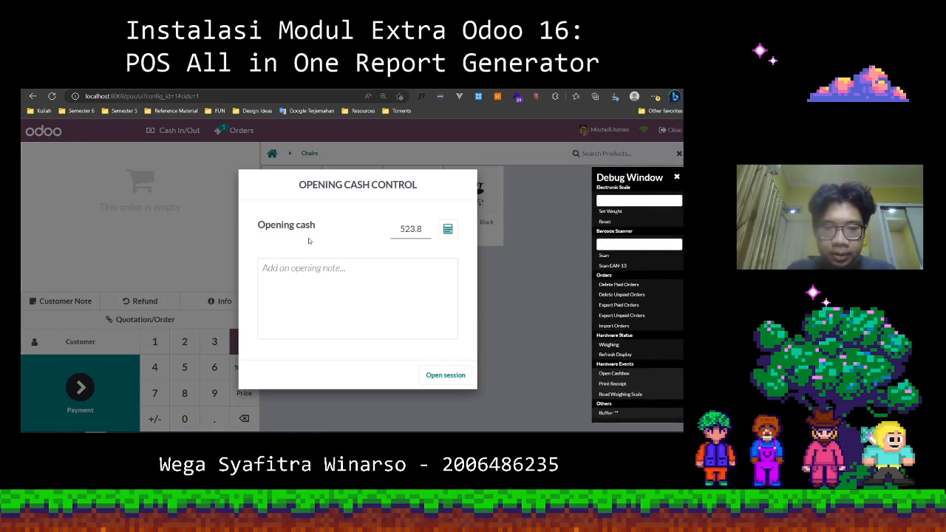
left_click(410, 232)
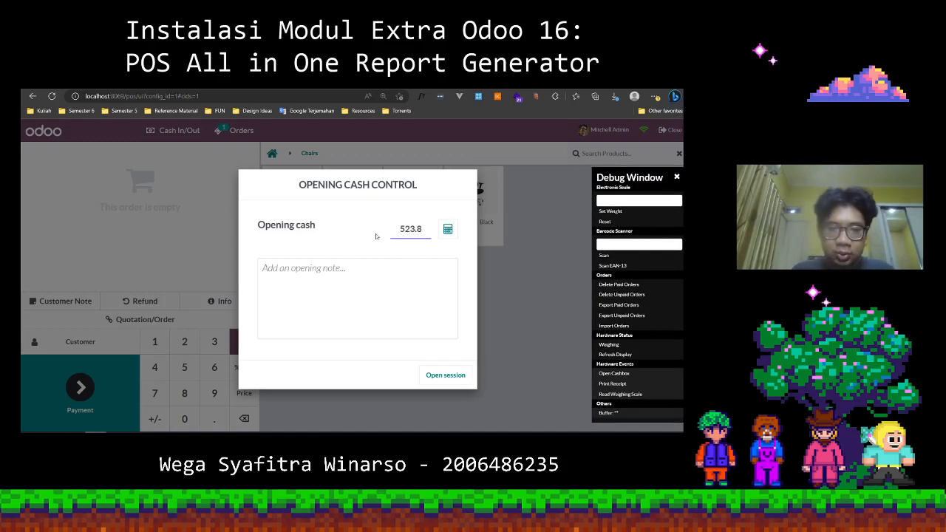
left_click(445, 195)
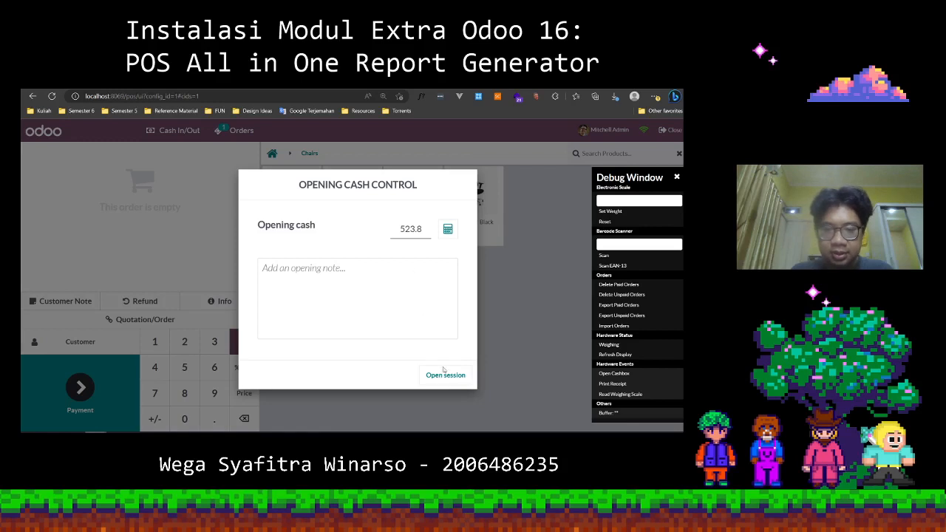
left_click(444, 373)
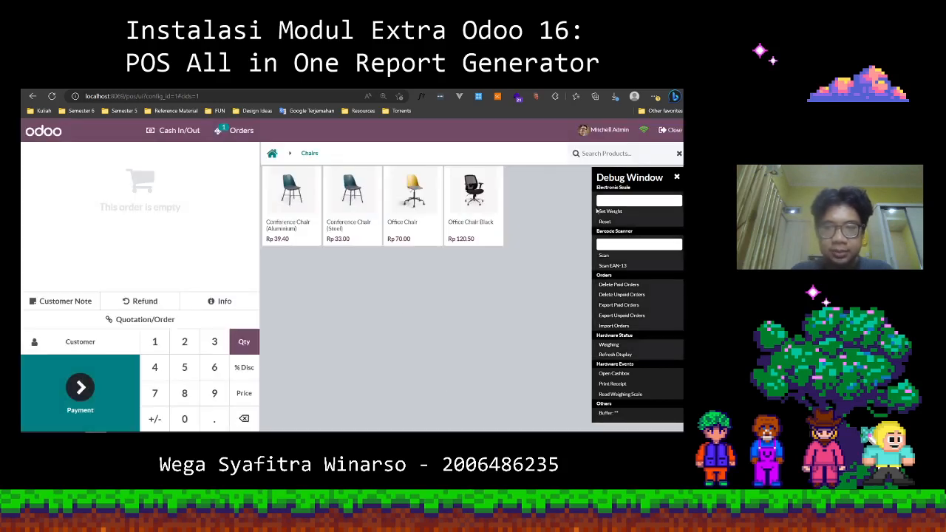
Switch the point of sale from the Chairs category to all products and browse the product list.
left_click_drag(637, 177, 637, 182)
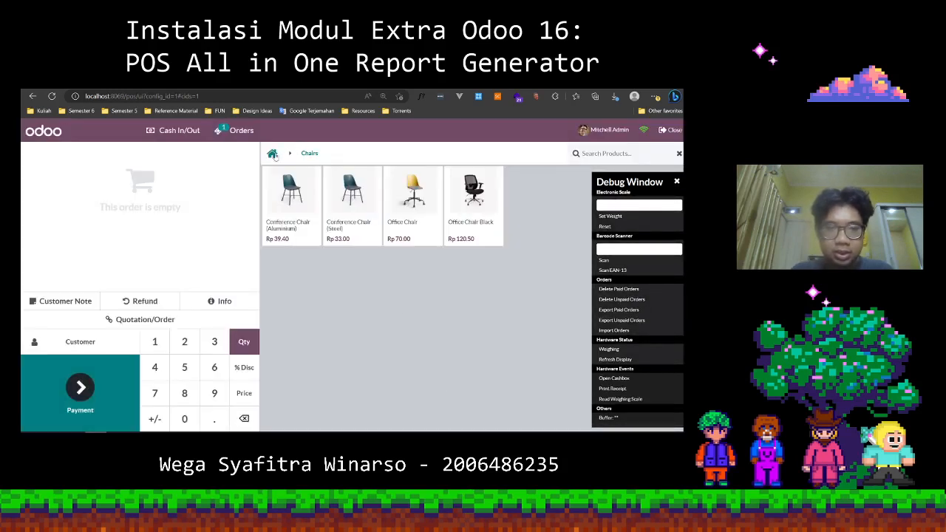
left_click(273, 153)
scroll(386, 224, "down", 2)
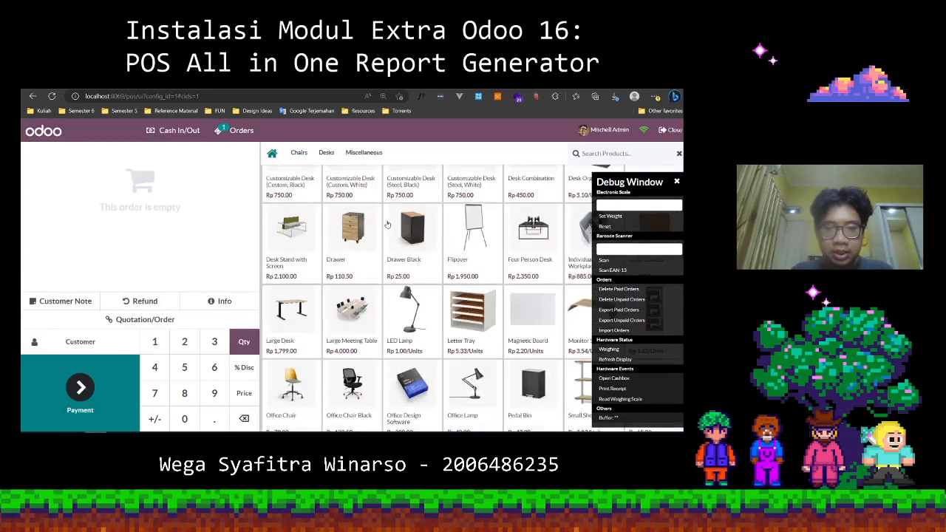
scroll(386, 224, "down", 2)
left_click_drag(614, 181, 623, 198)
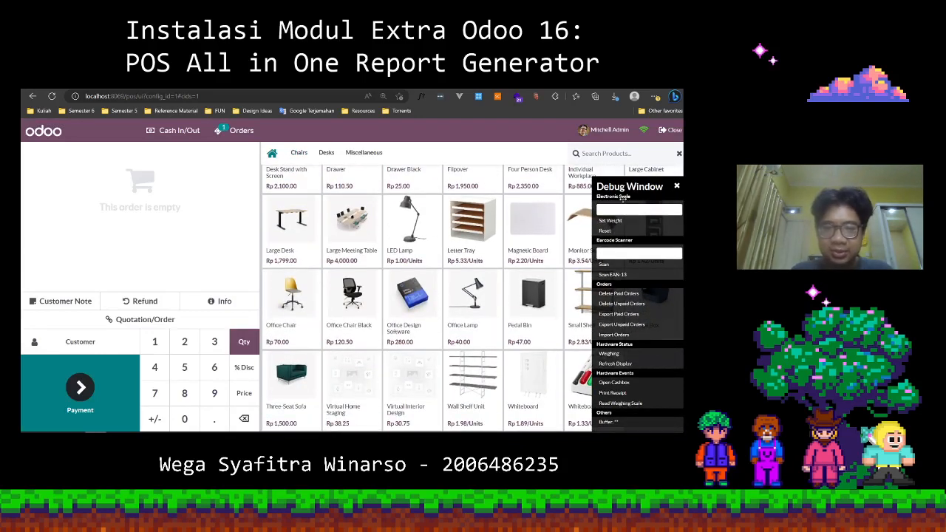
scroll(433, 297, "up", 3)
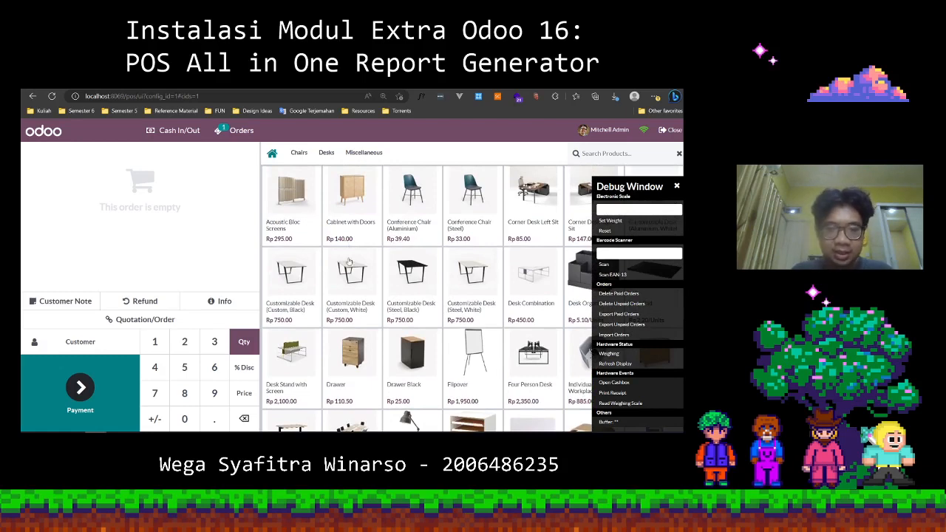
scroll(353, 328, "down", 3)
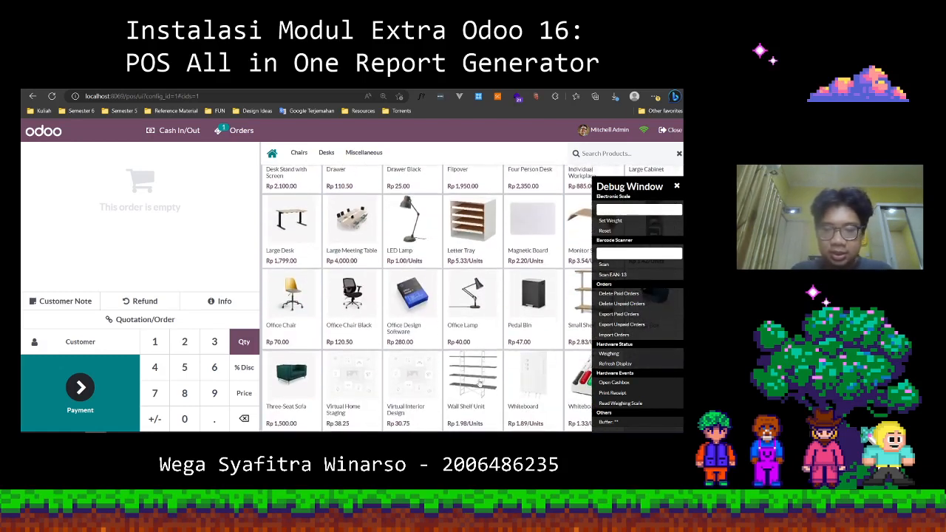
scroll(367, 332, "up", 3)
Add one Cabinet with Doors, one Acoustic Bloc Screens, two Office Chair Black and one hour of Virtual Home Staging to the order.
left_click(352, 193)
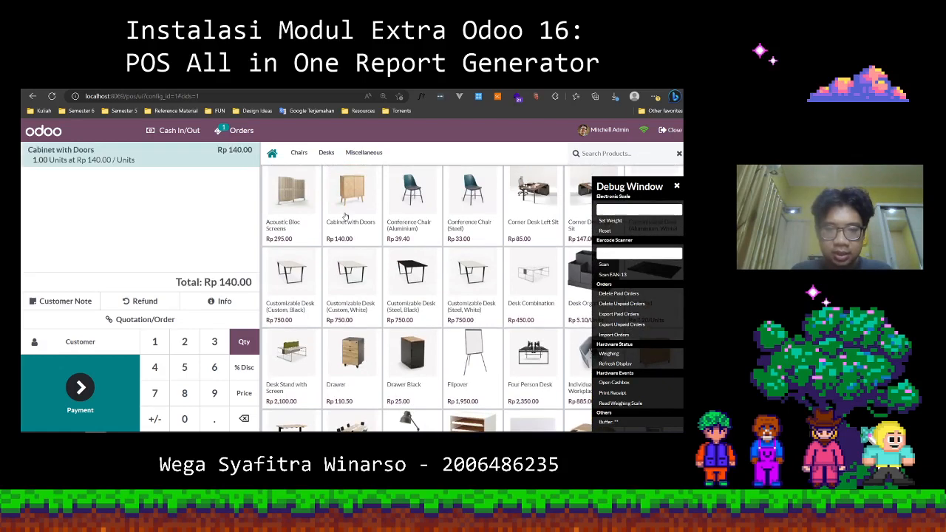
left_click(299, 203)
scroll(347, 303, "down", 3)
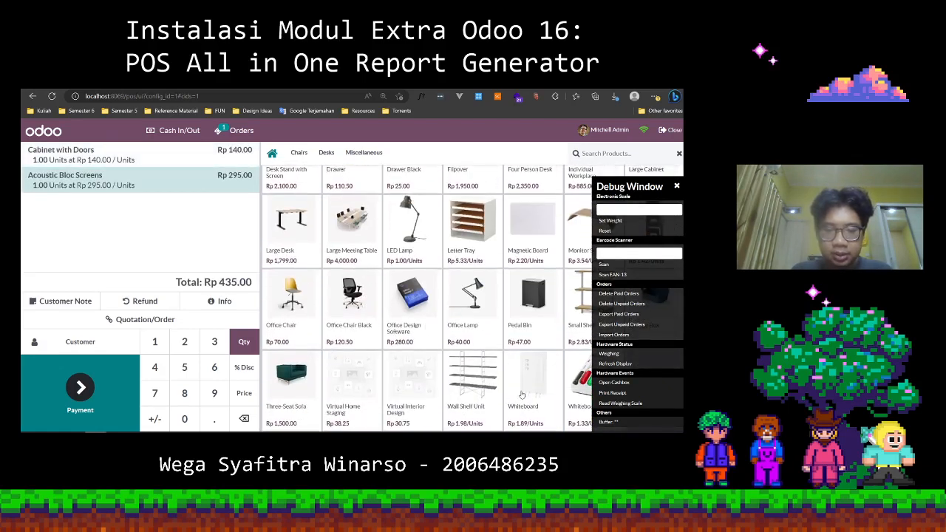
left_click(346, 305)
left_click(345, 305)
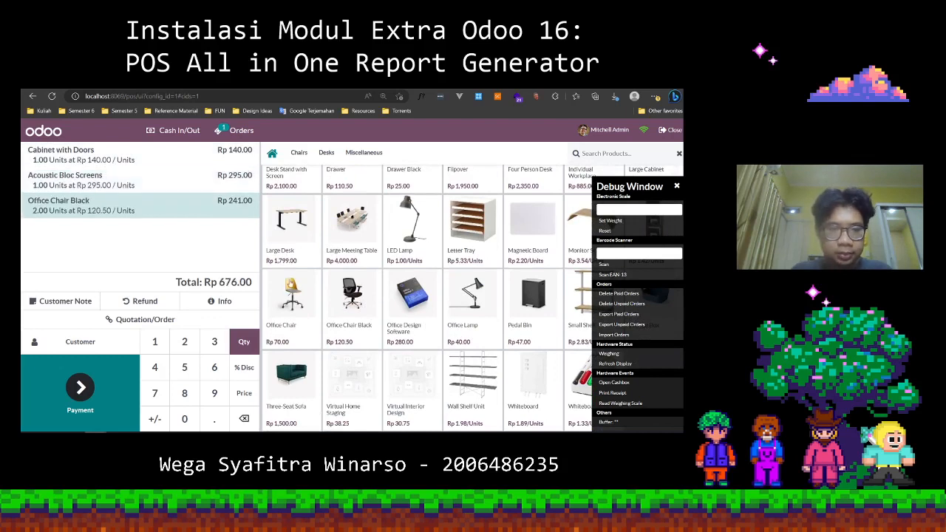
left_click(350, 399)
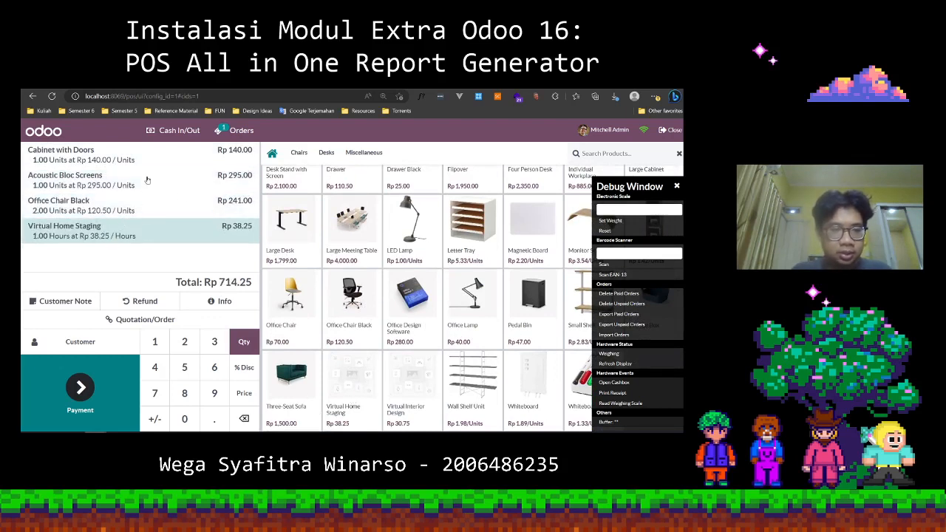
Set the order quantities to 2 for Virtual Home Staging, 3 for Cabinet with Doors and 5 for Acoustic Bloc Screens.
left_click(146, 177)
left_click(129, 237)
key("2")
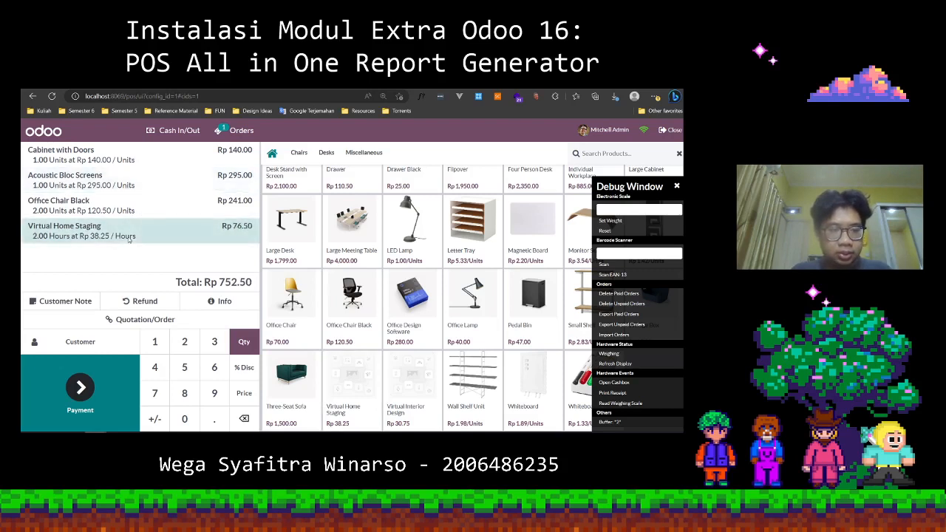
left_click(175, 159)
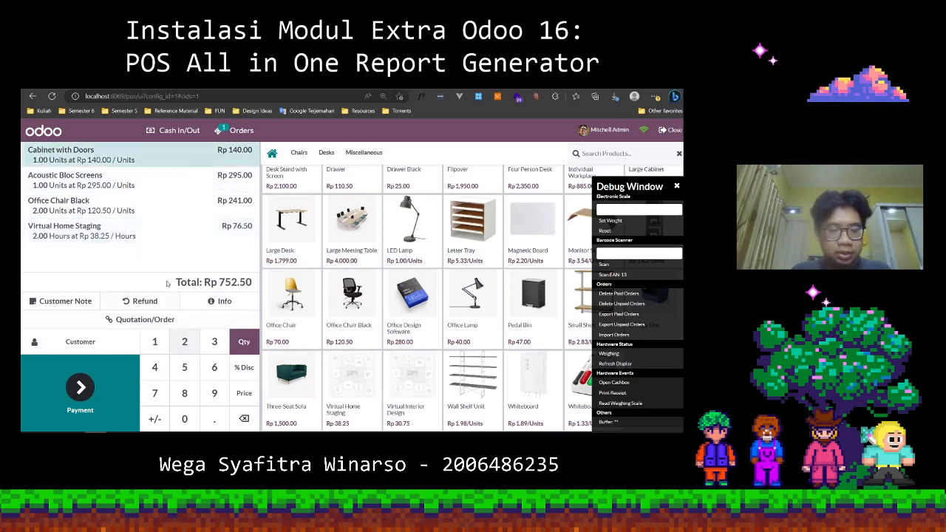
key("3")
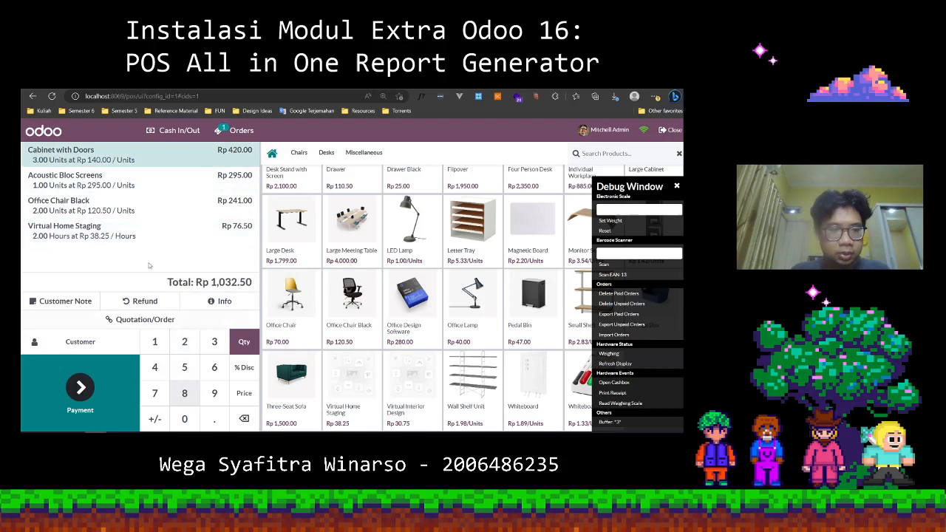
left_click(145, 189)
left_click(186, 375)
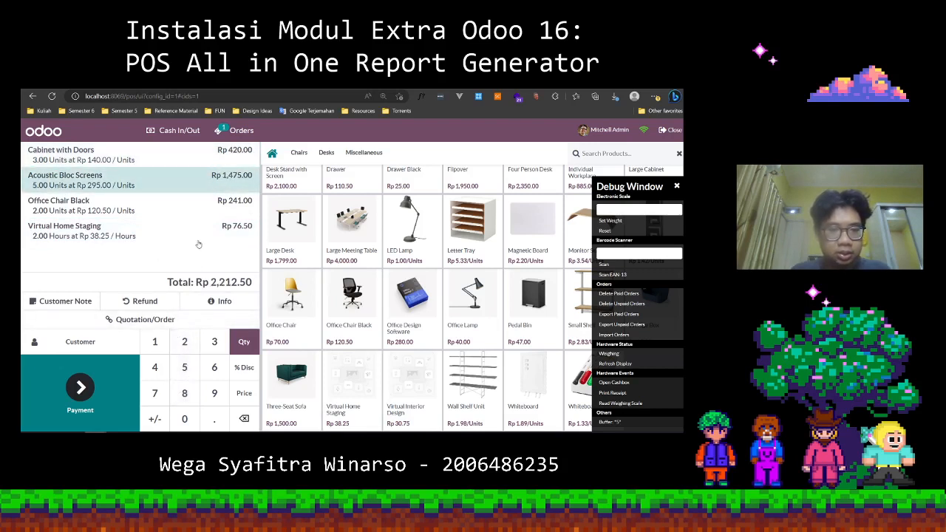
Add one Whiteboard Pen to the order.
left_click(193, 242)
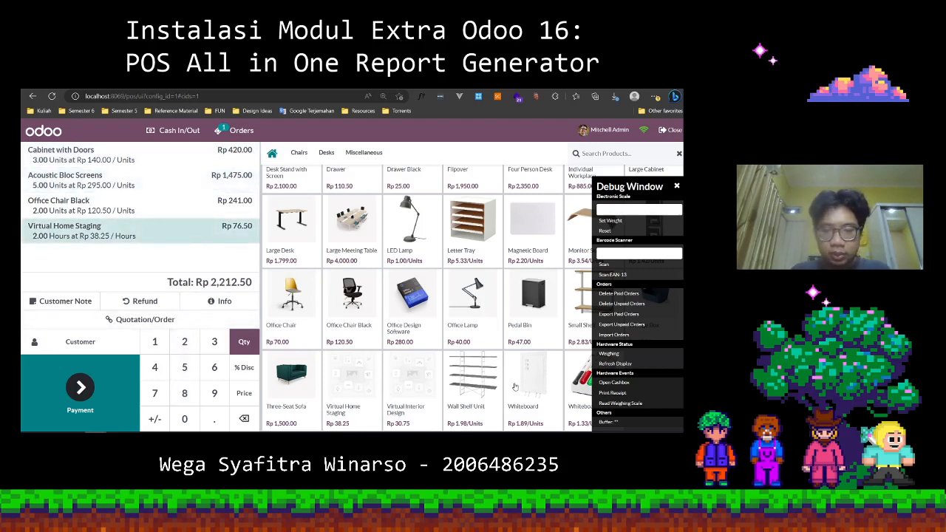
left_click(579, 388)
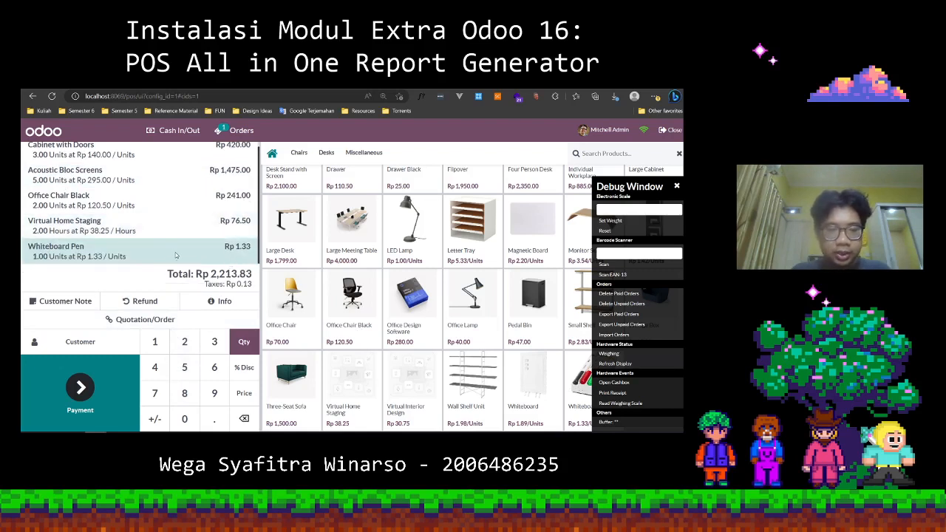
Set the Whiteboard Pen quantity to 10 and choose cash as the payment method for the order.
type("10")
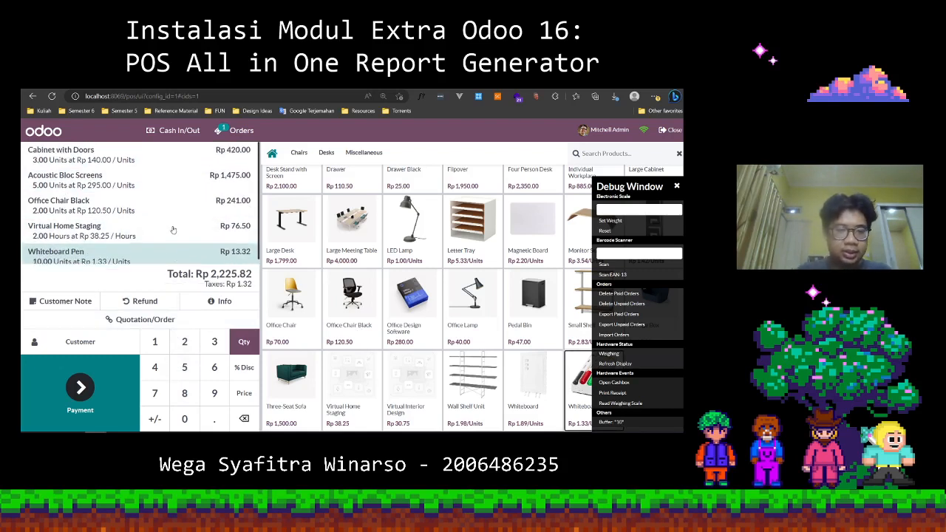
left_click(107, 387)
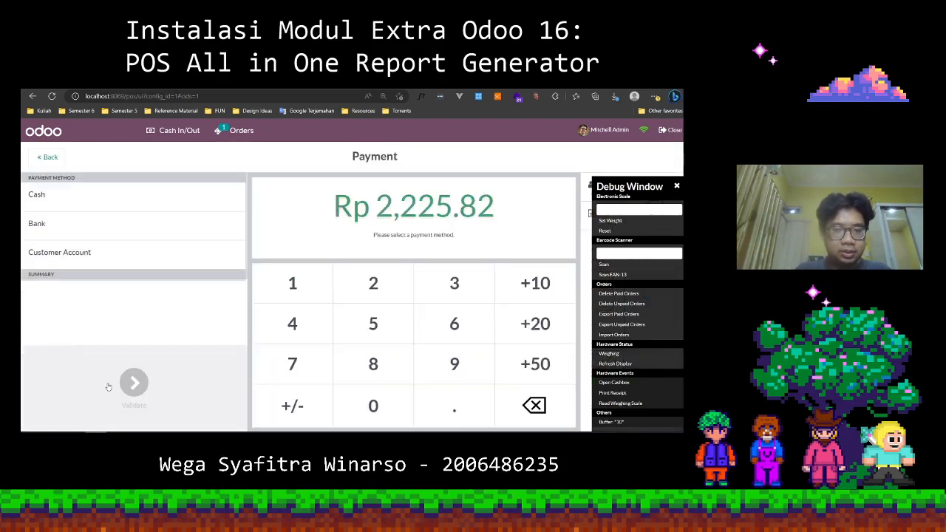
left_click(83, 201)
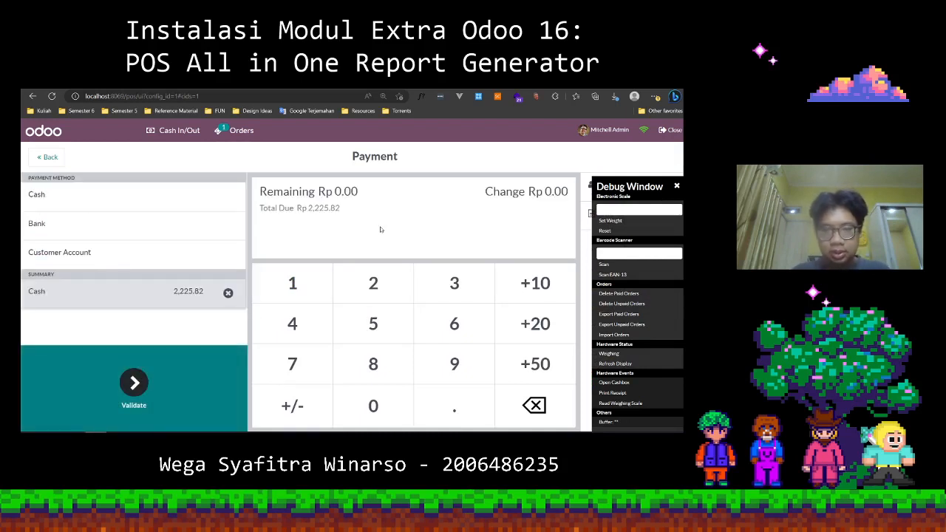
Set the cash amount received to 2,250 and validate the payment.
mouse_move(658, 190)
left_mouse_down()
mouse_move(658, 169)
mouse_move(658, 181)
left_mouse_up()
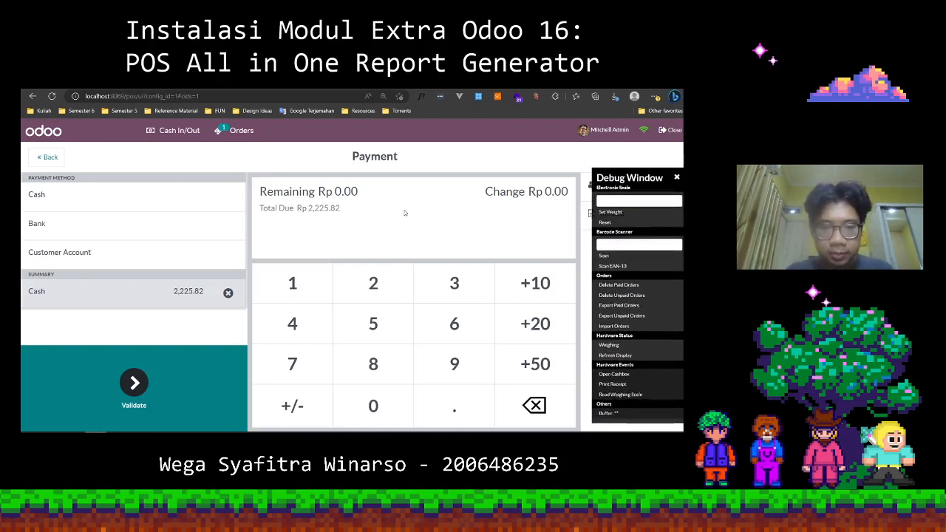
type("2,250")
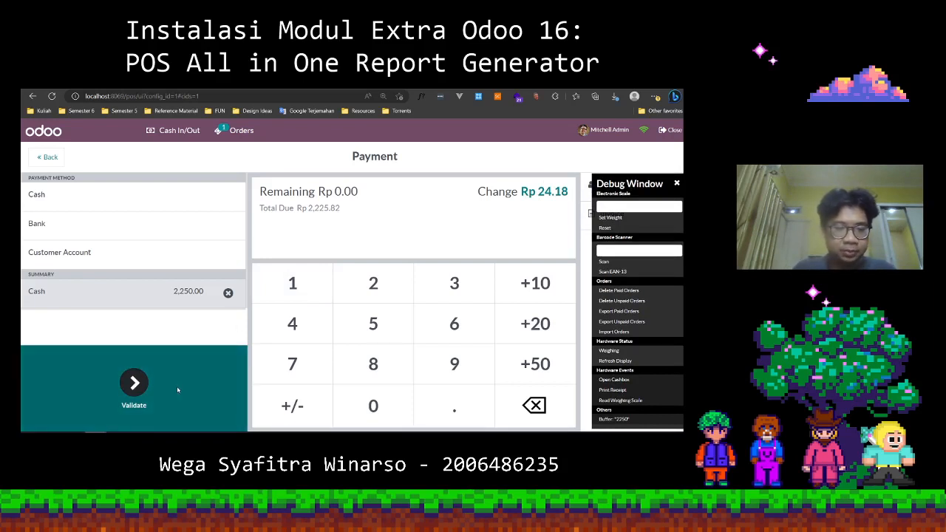
left_click(134, 383)
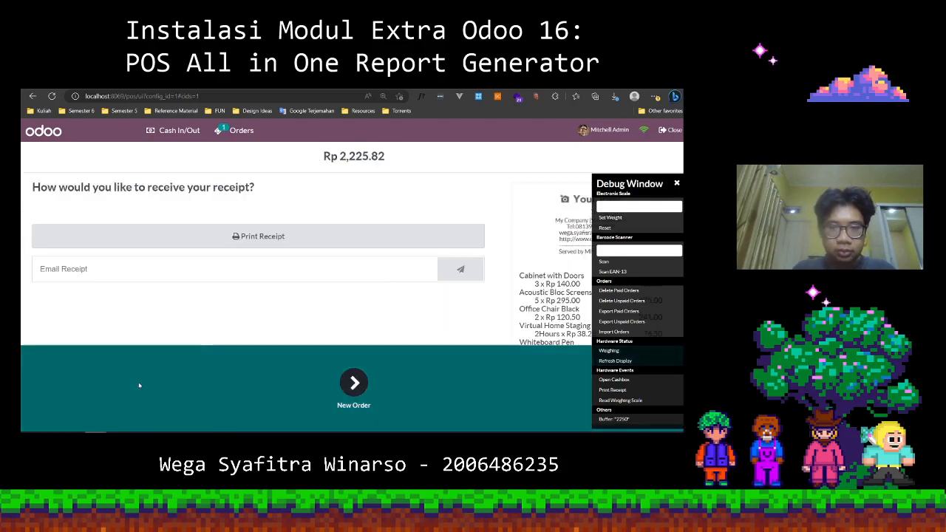
Close the debug window covering the receipt and review the whole receipt.
left_click_drag(660, 185, 653, 168)
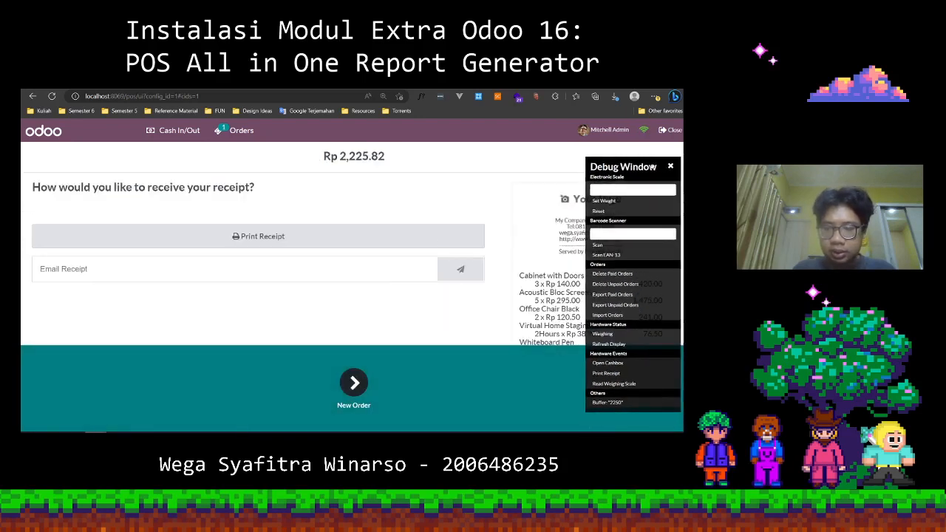
left_click(670, 167)
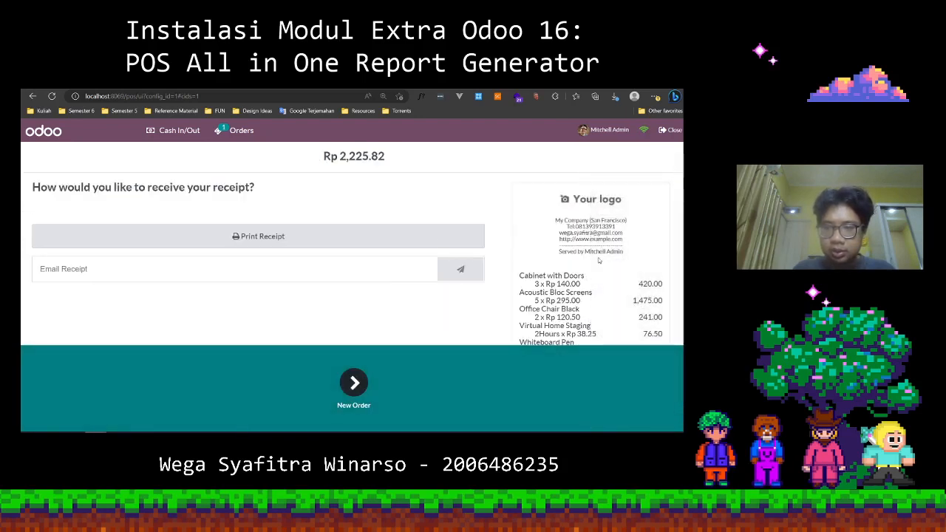
scroll(599, 260, "down", 5)
scroll(599, 260, "up", 5)
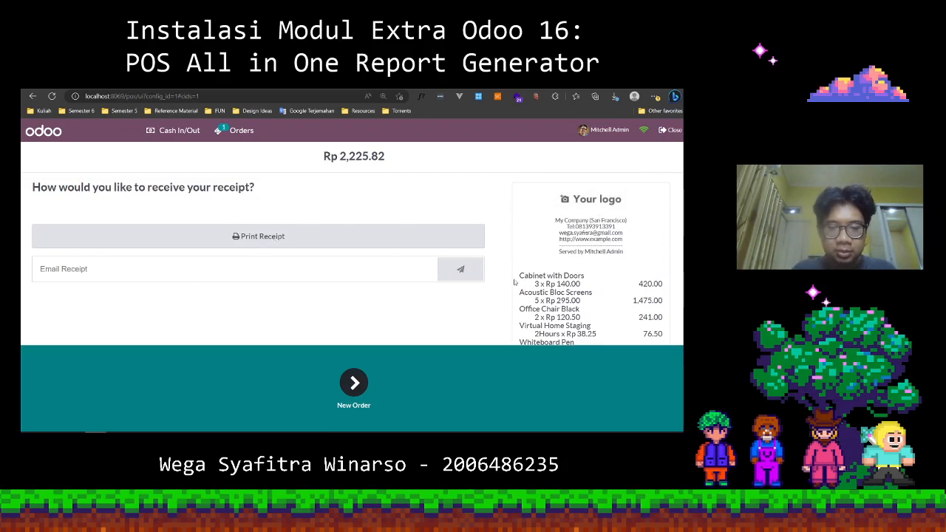
scroll(518, 282, "down", 5)
scroll(517, 282, "up", 5)
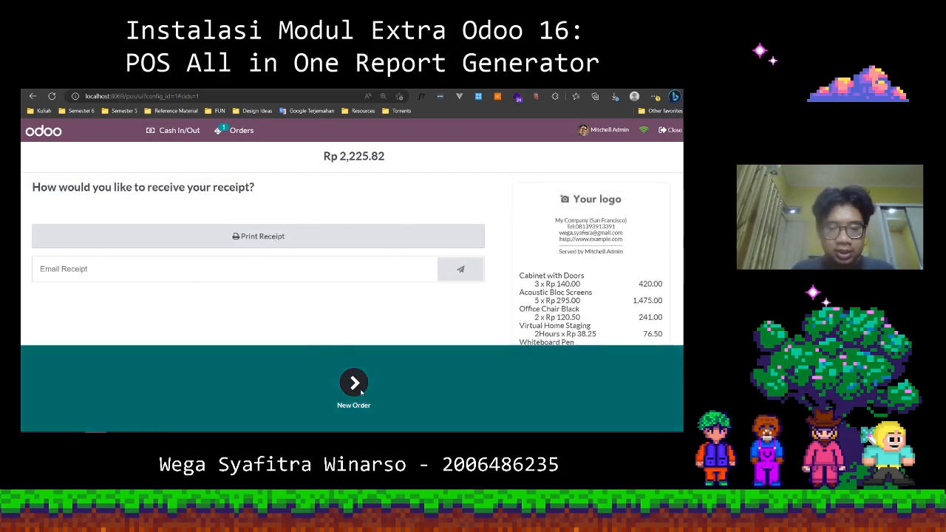
Start a new order and browse the products, including the Miscellaneous category.
left_click(356, 386)
scroll(441, 297, "down", 4)
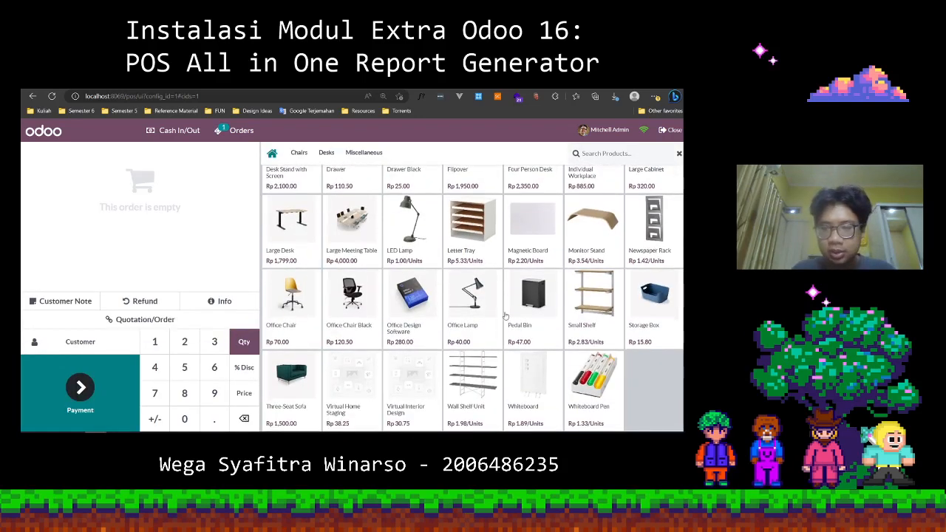
scroll(506, 316, "up", 4)
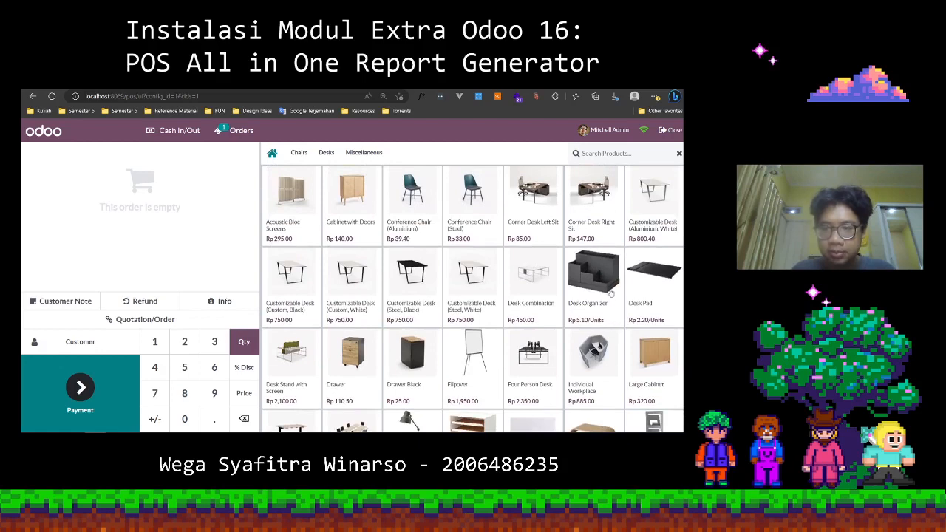
scroll(562, 354, "down", 3)
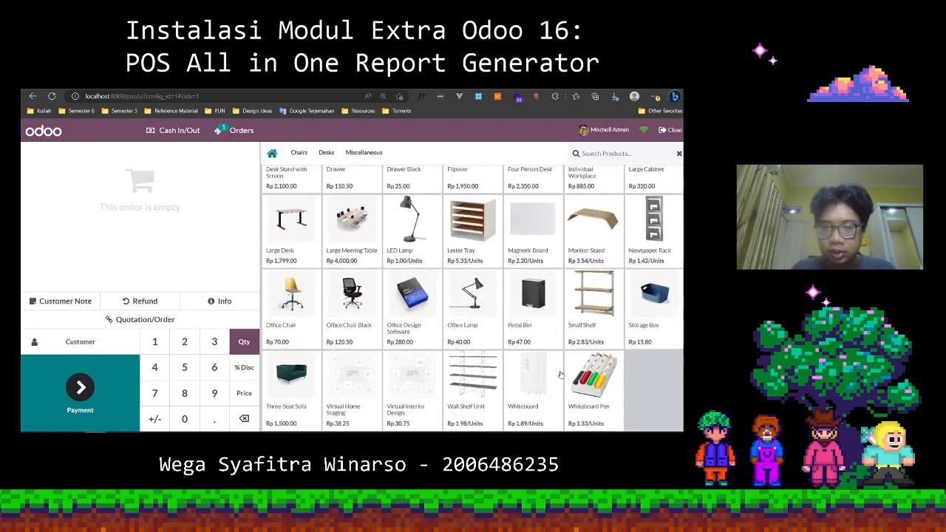
scroll(422, 342, "up", 3)
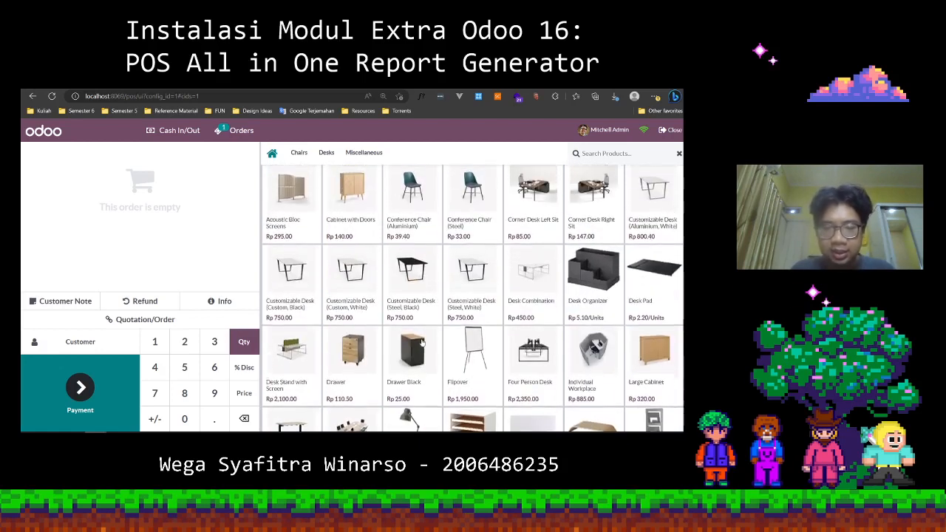
left_click(364, 152)
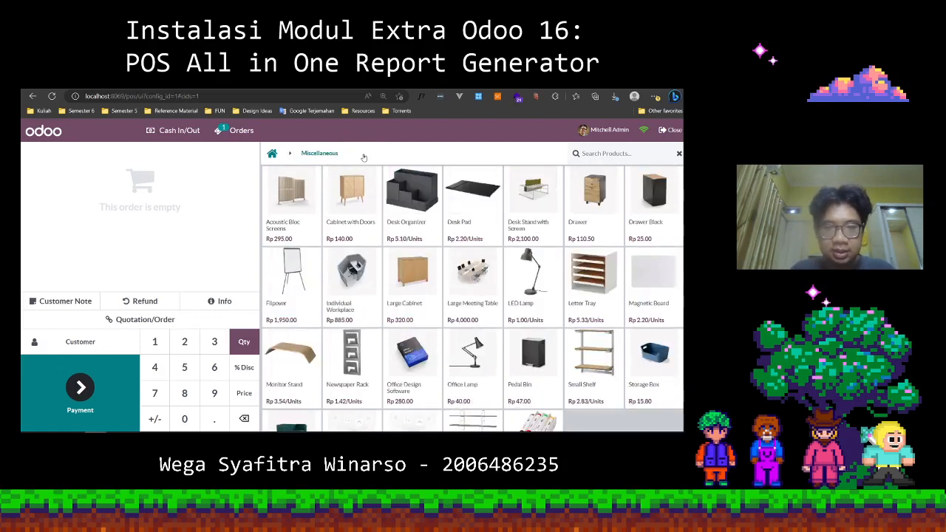
left_click(272, 155)
scroll(529, 323, "down", 1)
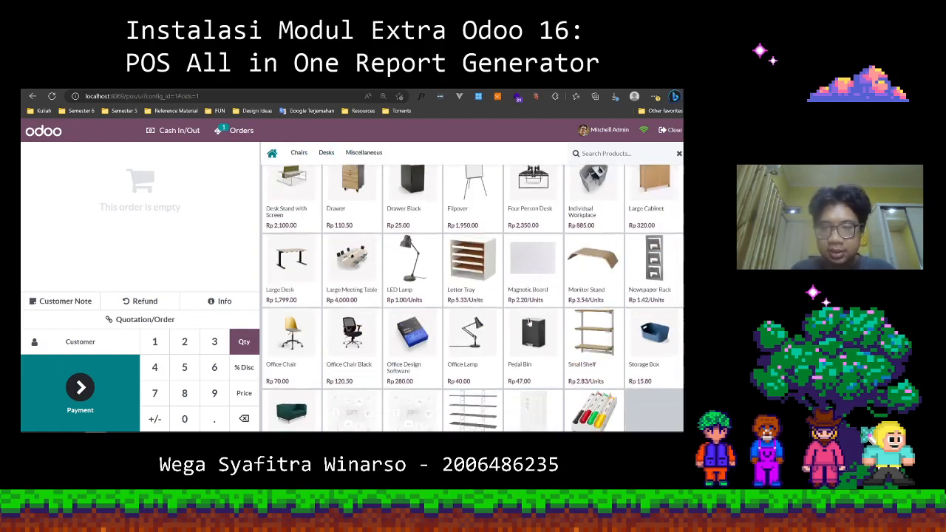
scroll(635, 327, "up", 2)
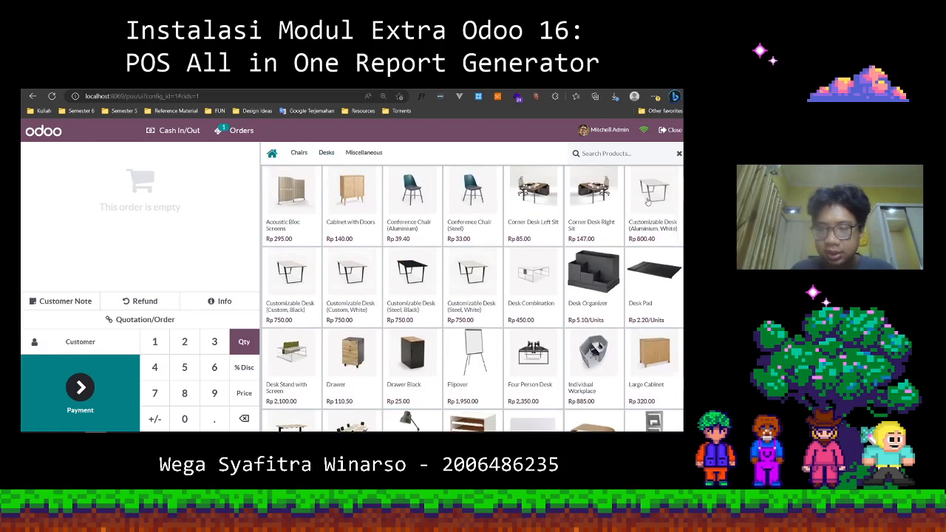
Add one Large Cabinet, Individual Workplace, Four Person Desk, Wall Shelf Unit and Three-Seat Sofa, plus 15 LED Lamps, to the order.
left_click(665, 355)
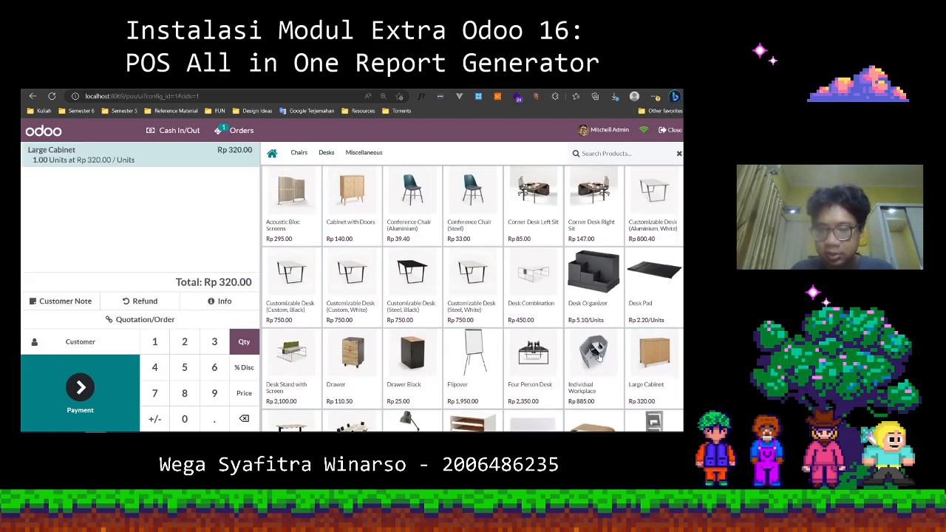
left_click(597, 362)
scroll(597, 362, "down", 3)
scroll(596, 362, "up", 2)
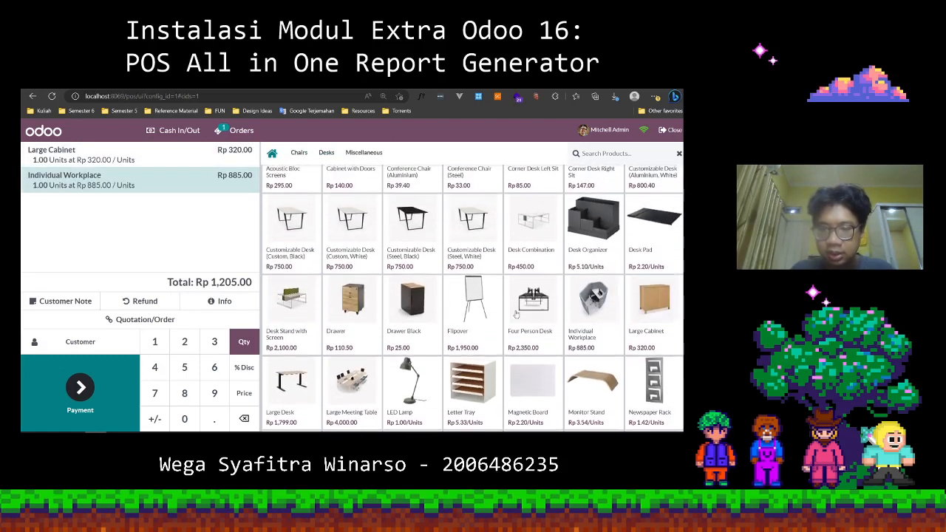
left_click(535, 349)
scroll(466, 362, "down", 2)
left_click(410, 229)
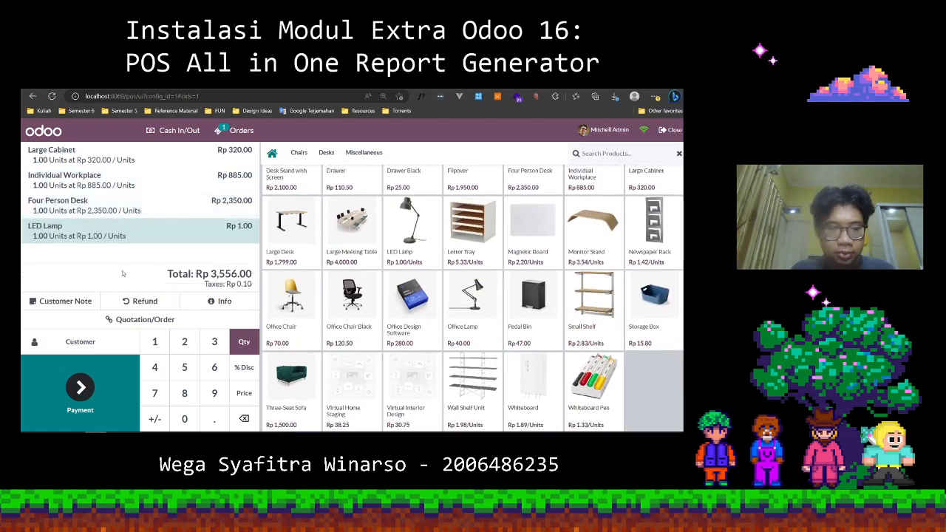
type("15")
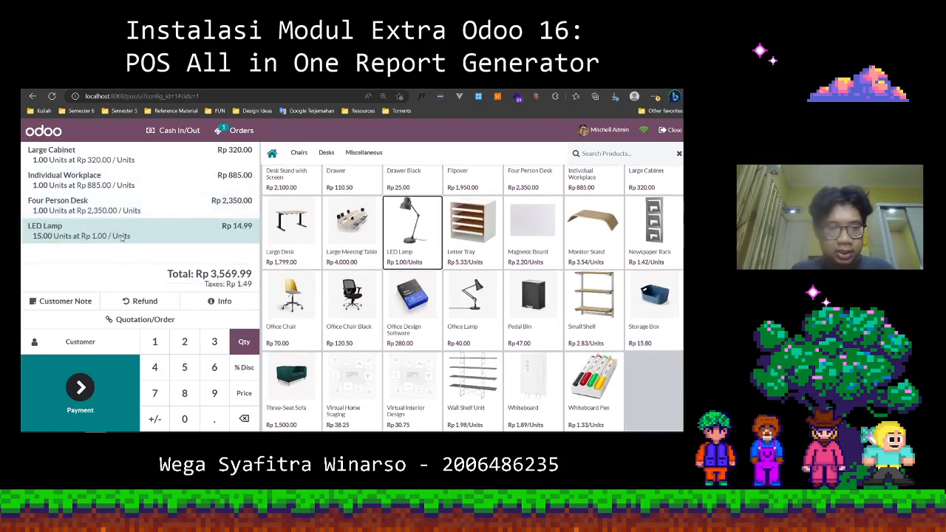
left_click(466, 384)
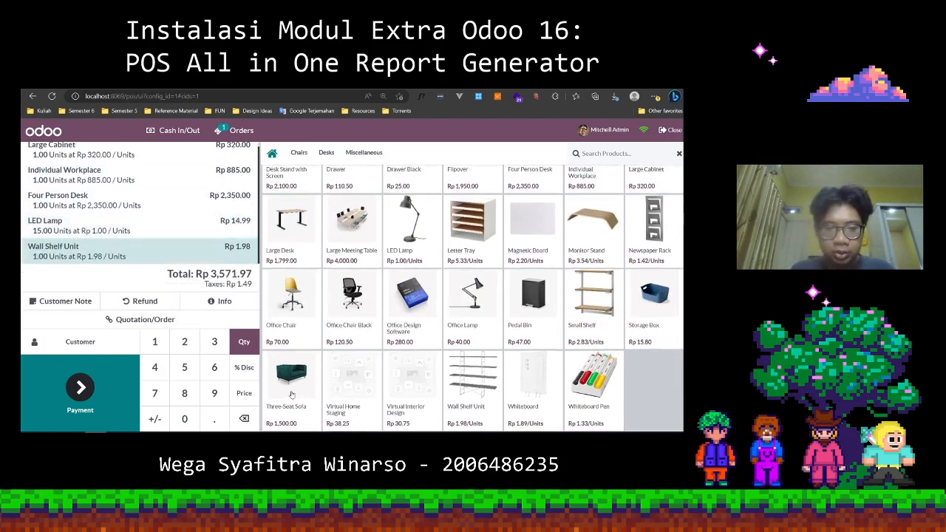
left_click(300, 398)
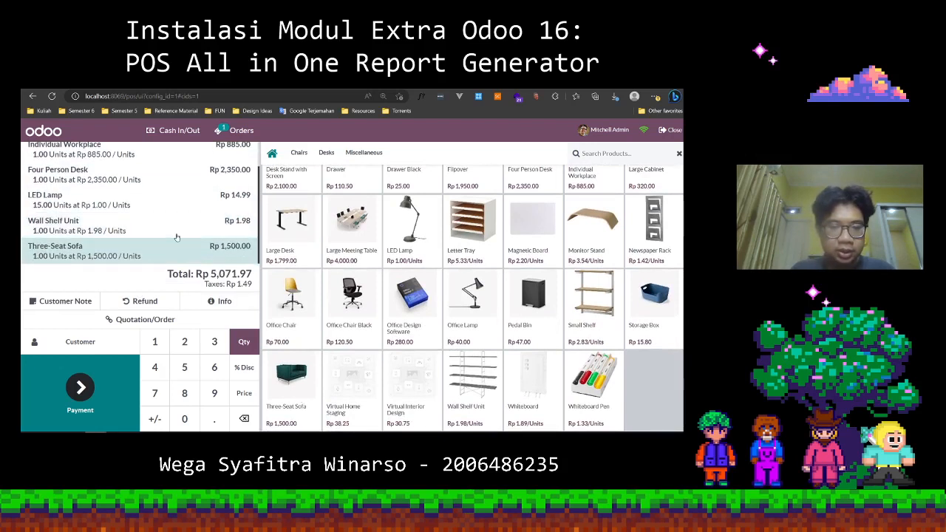
Set the order quantities to 2 for Individual Workplace and 3 for Four Person Desk.
scroll(176, 238, "up", 2)
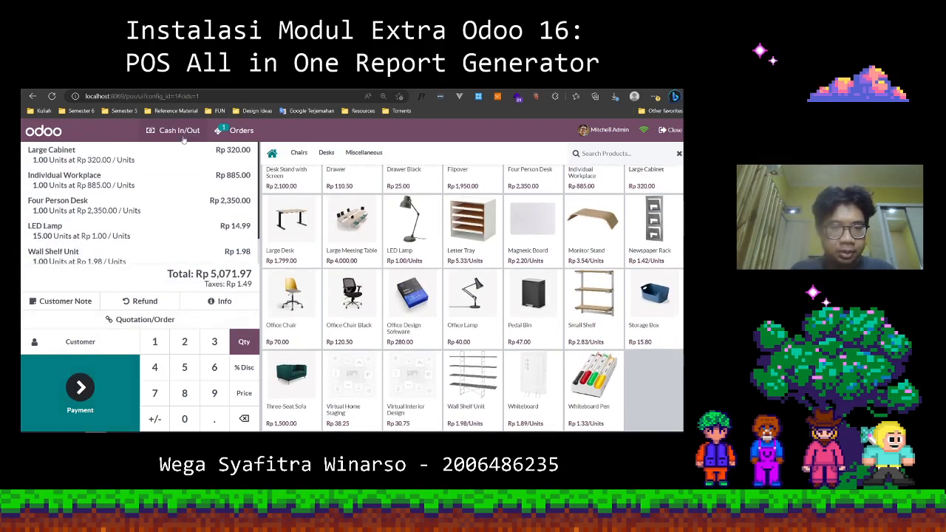
left_click(168, 177)
key("2")
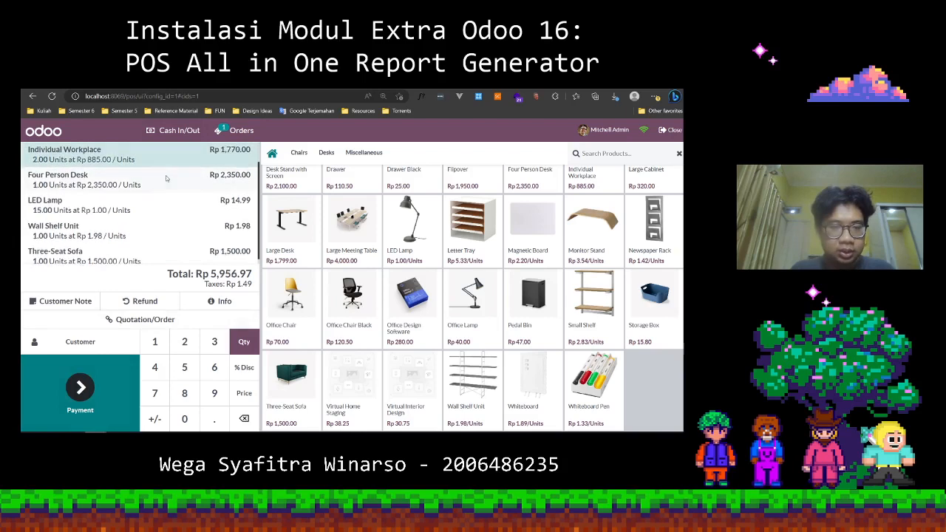
left_click(167, 178)
key("3")
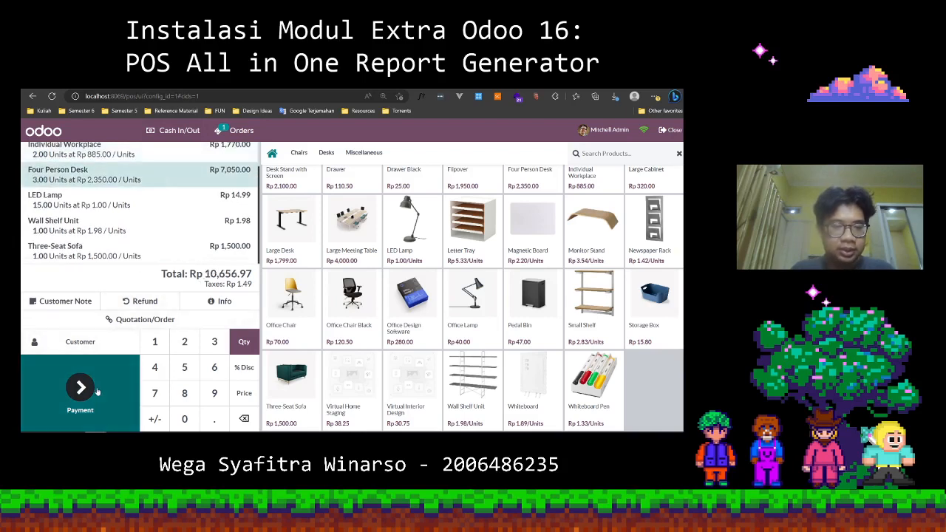
Pay the order in cash with 11,000 received and validate the payment.
left_click(81, 389)
left_click(127, 205)
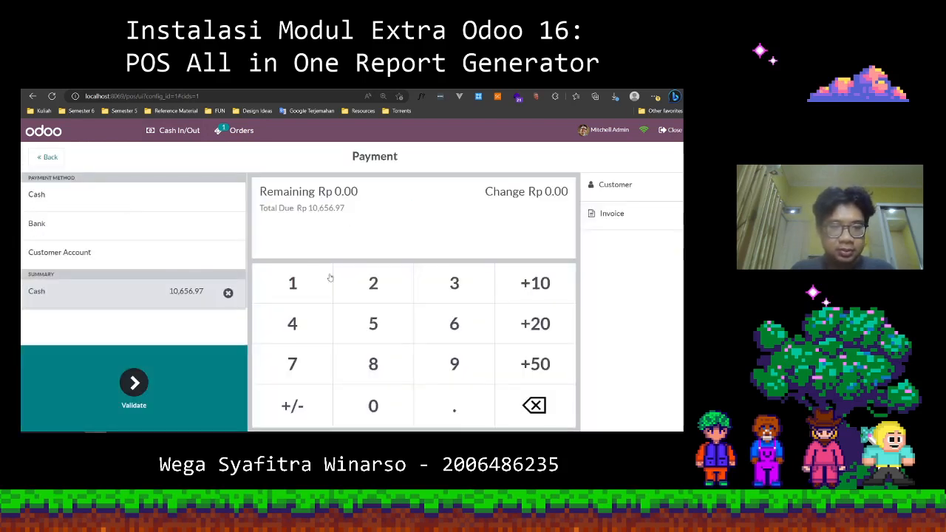
key("1")
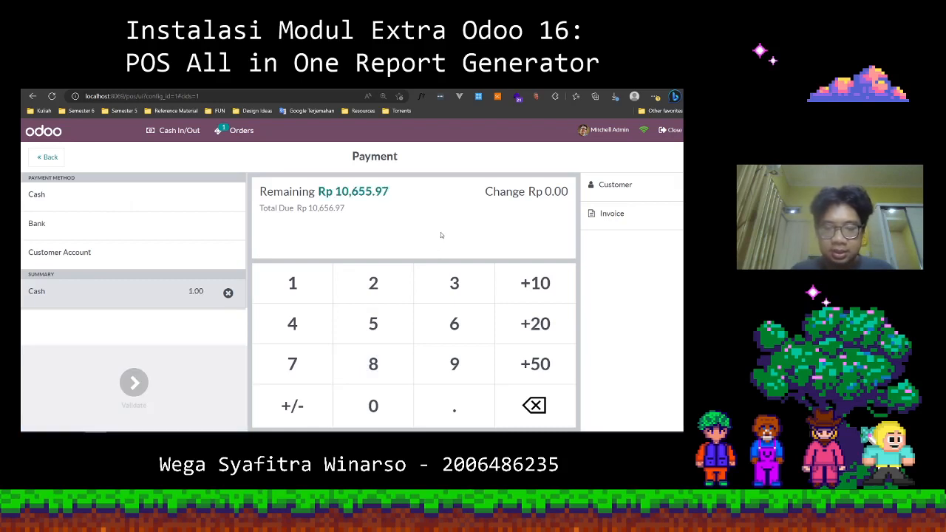
key("1")
key("0")
key("0")
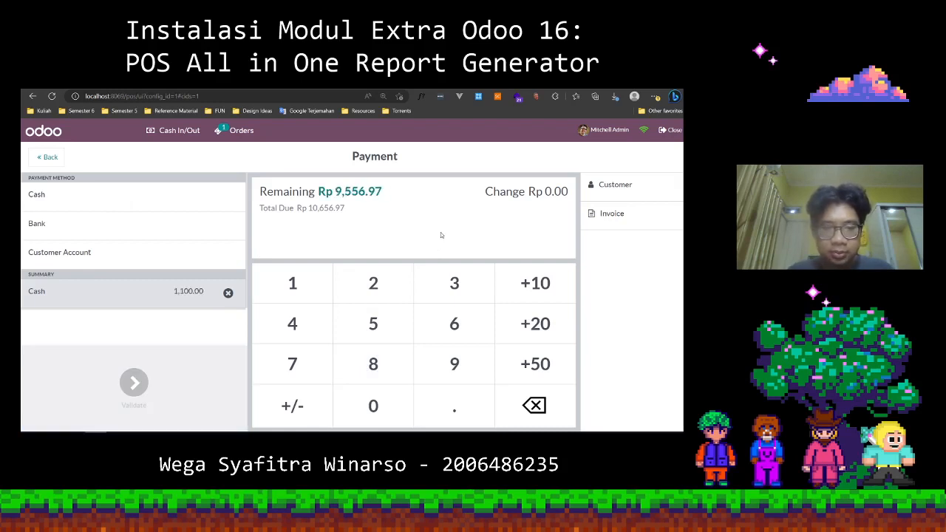
key("0")
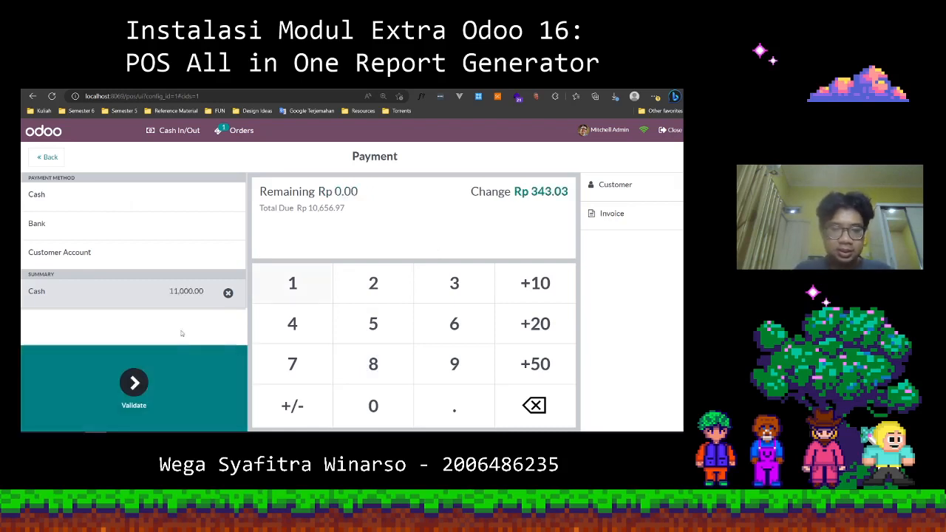
left_click(157, 389)
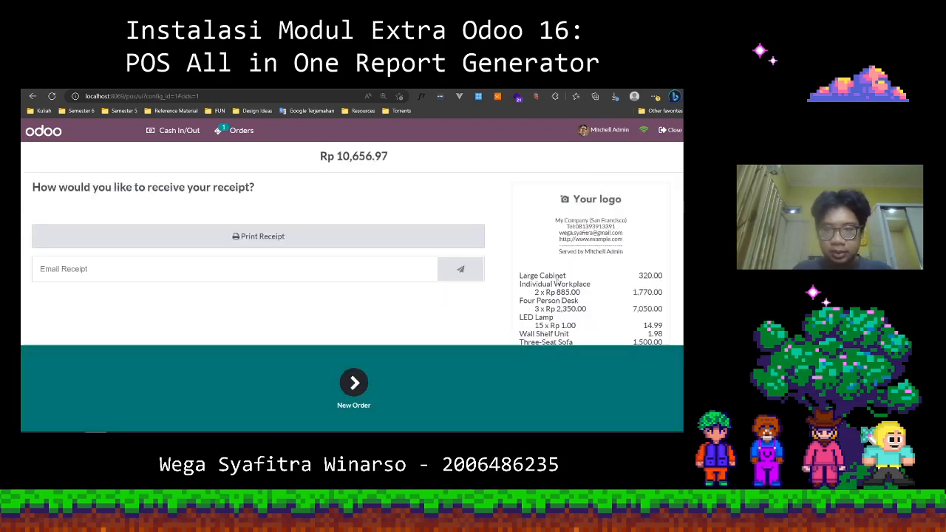
Review the order receipt and close the Point of Sale session with a counted cash amount of 13406.59.
scroll(618, 294, "down", 3)
scroll(619, 295, "up", 4)
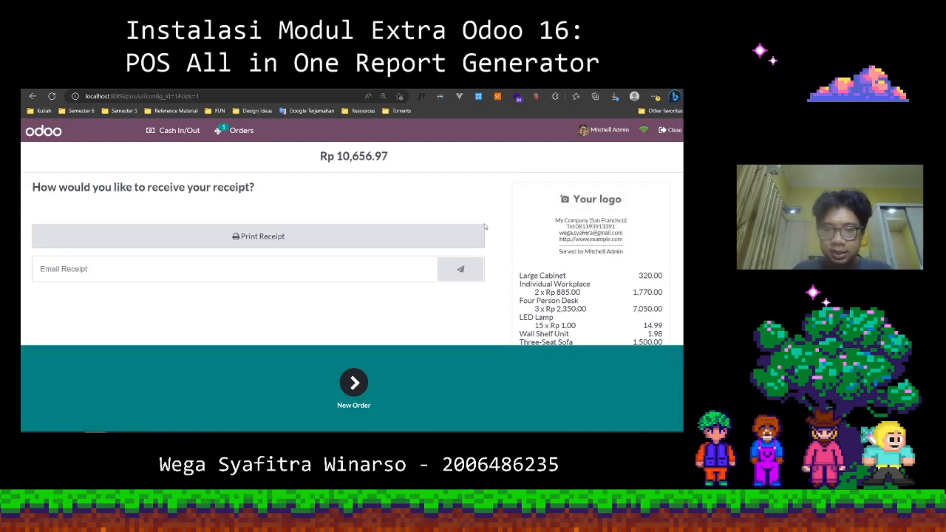
scroll(564, 255, "down", 3)
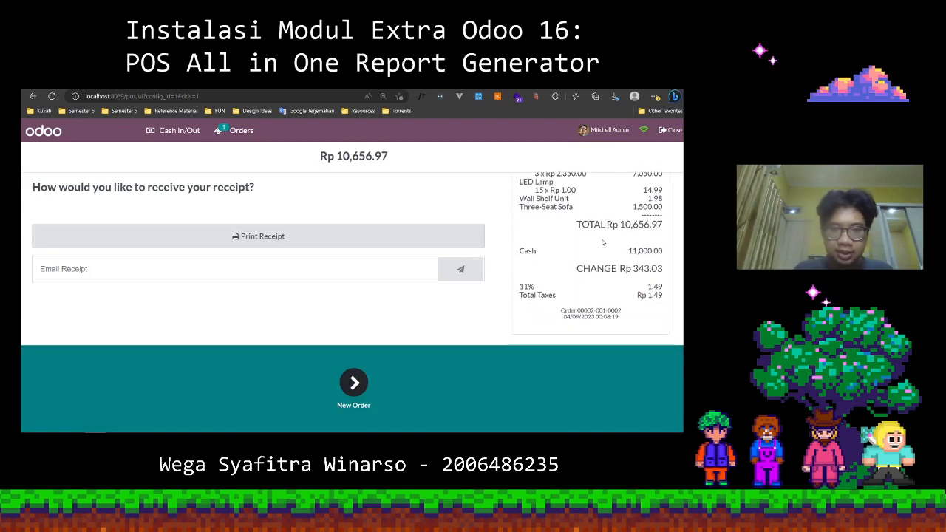
scroll(603, 242, "up", 3)
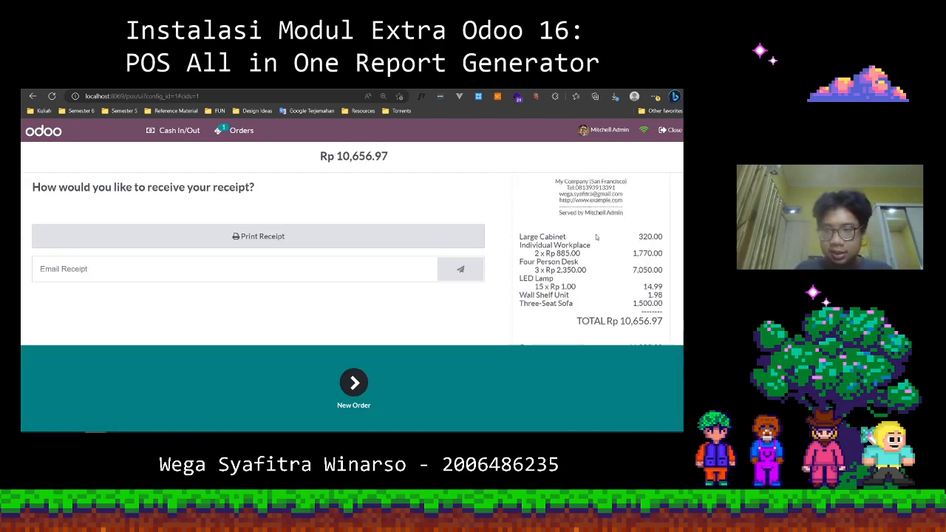
left_click(674, 130)
left_click(434, 235)
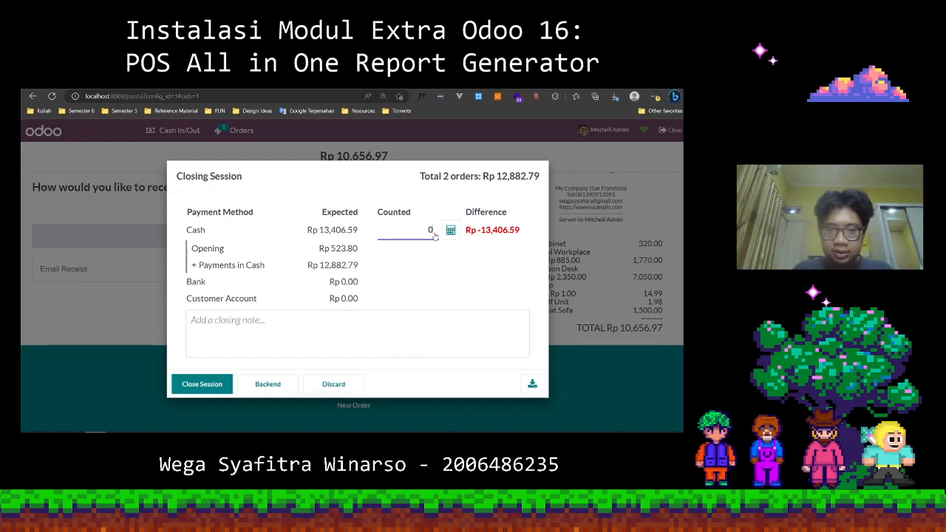
type("13")
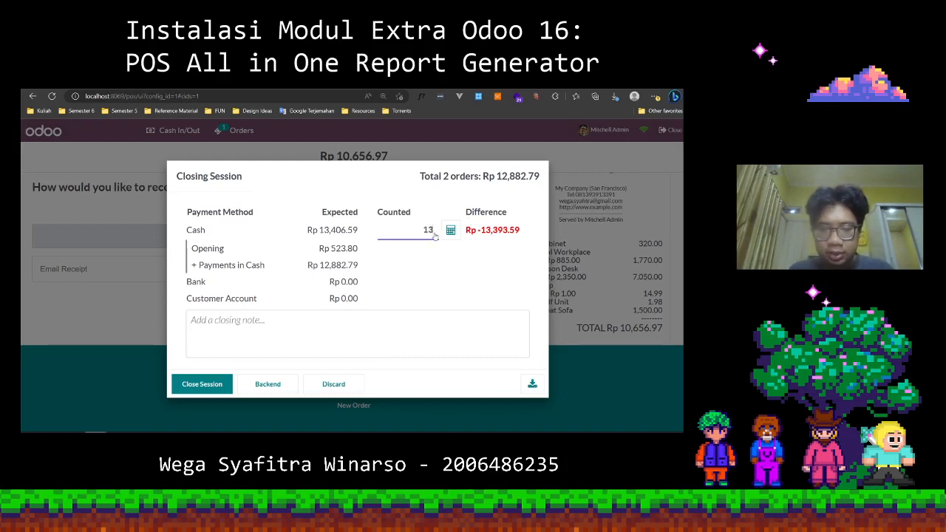
type("406")
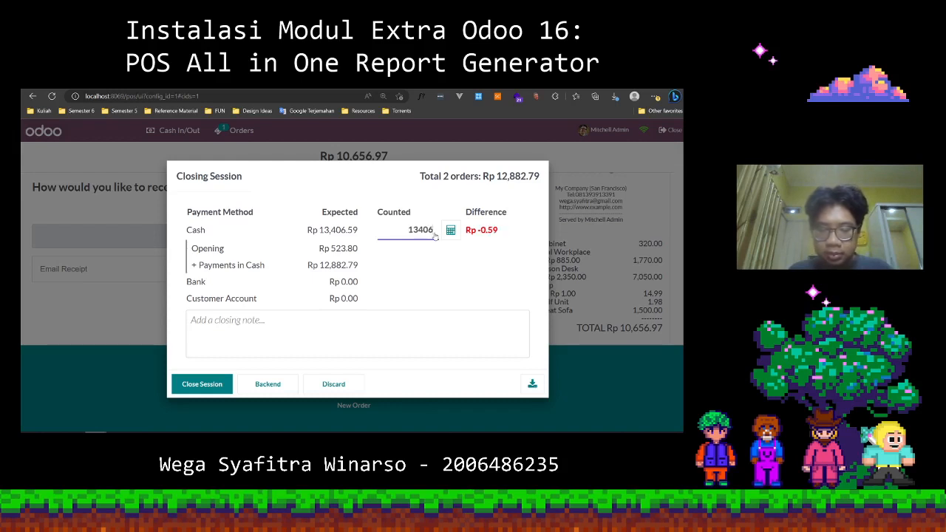
type(".59")
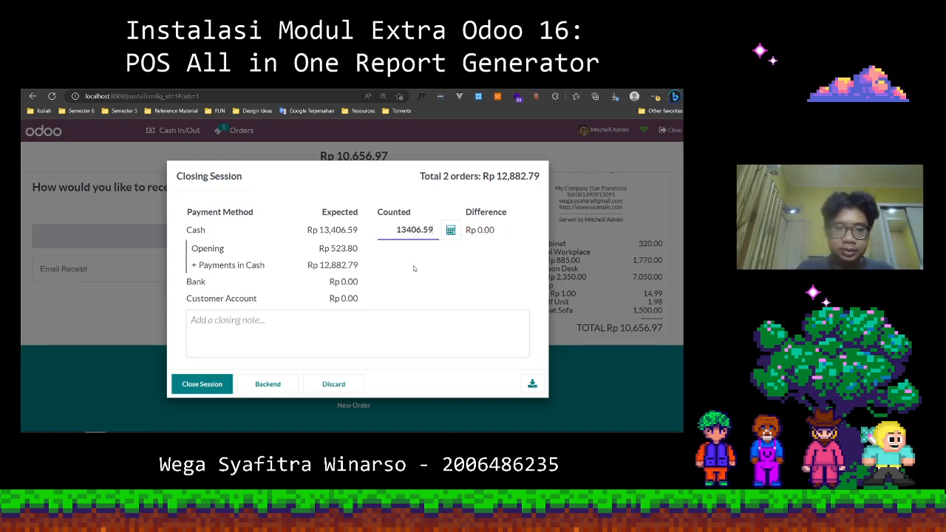
left_click(413, 266)
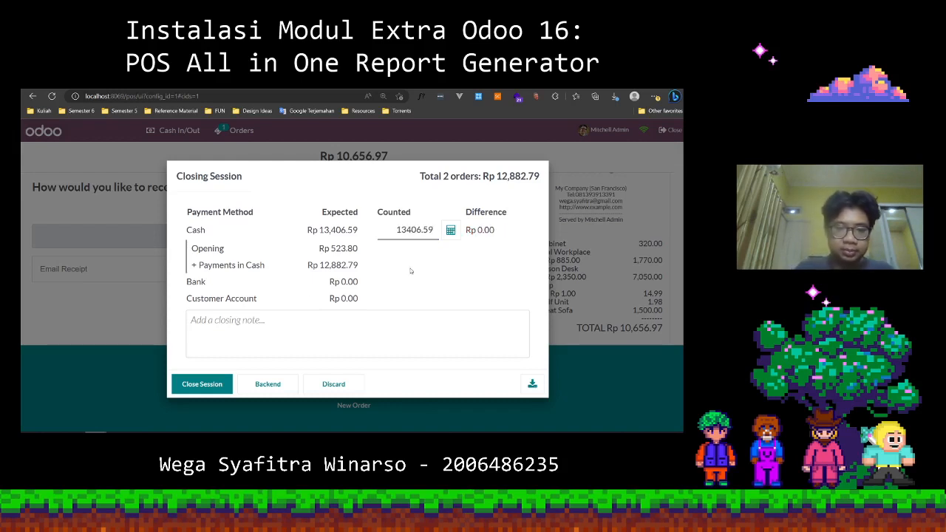
left_click(223, 385)
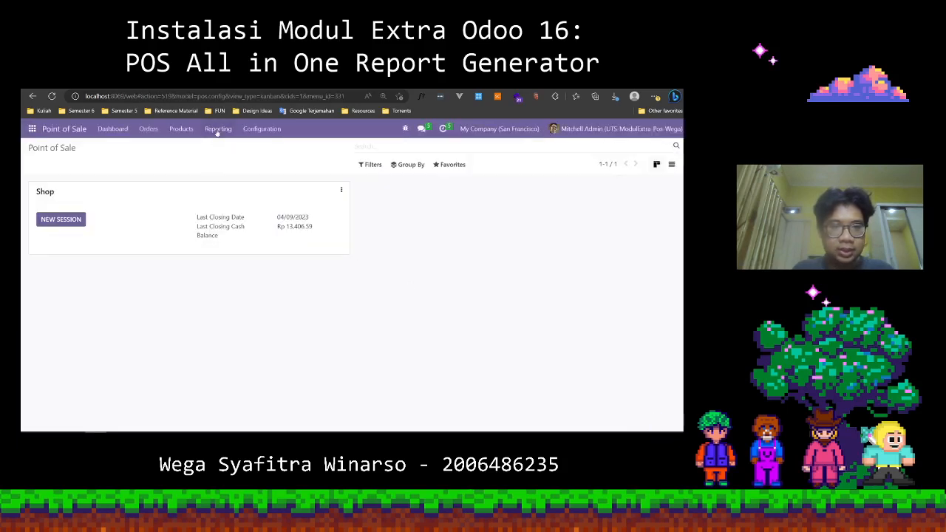
Open the PoS Report from the Point of Sale reporting section and check its report type selector.
left_click(217, 130)
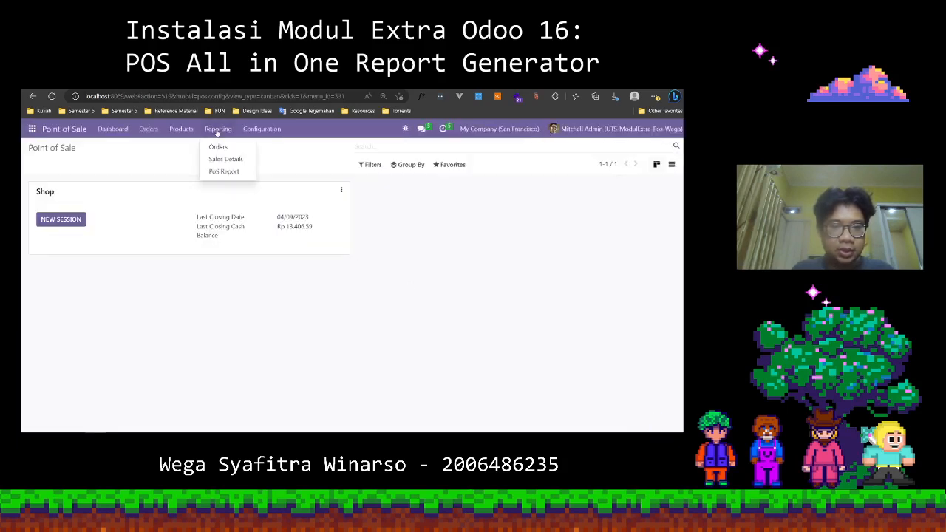
left_click(213, 172)
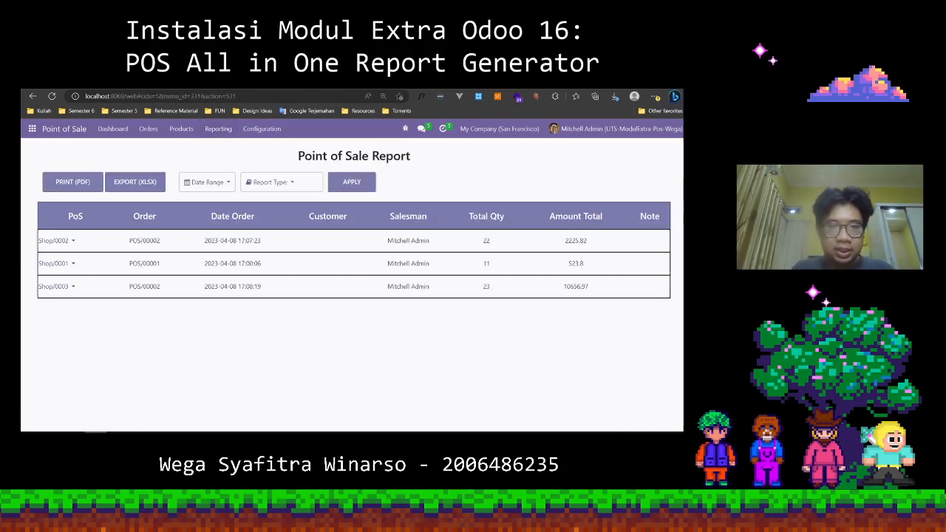
left_click(293, 186)
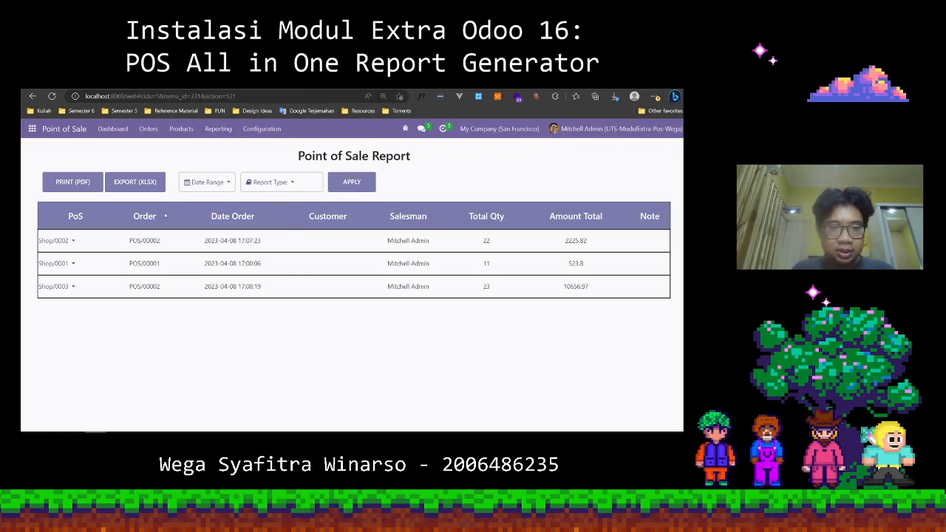
left_click(291, 184)
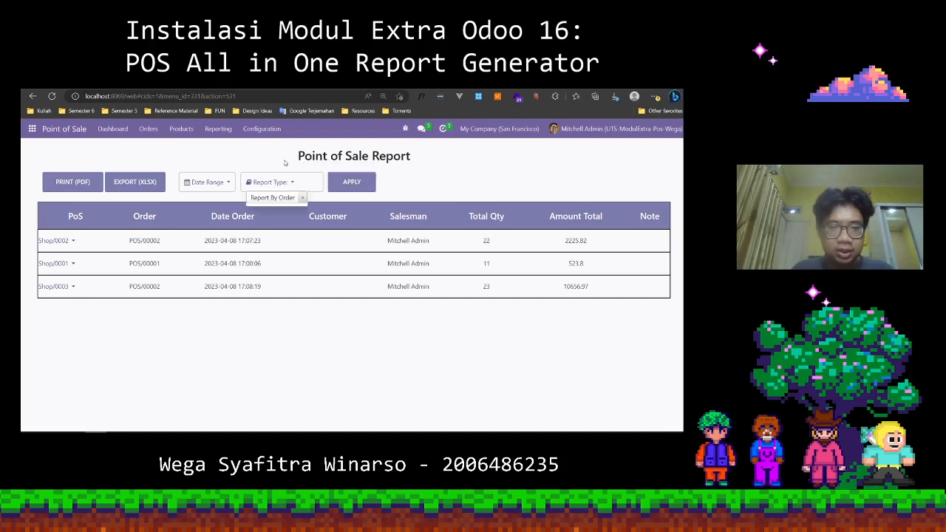
left_click(285, 162)
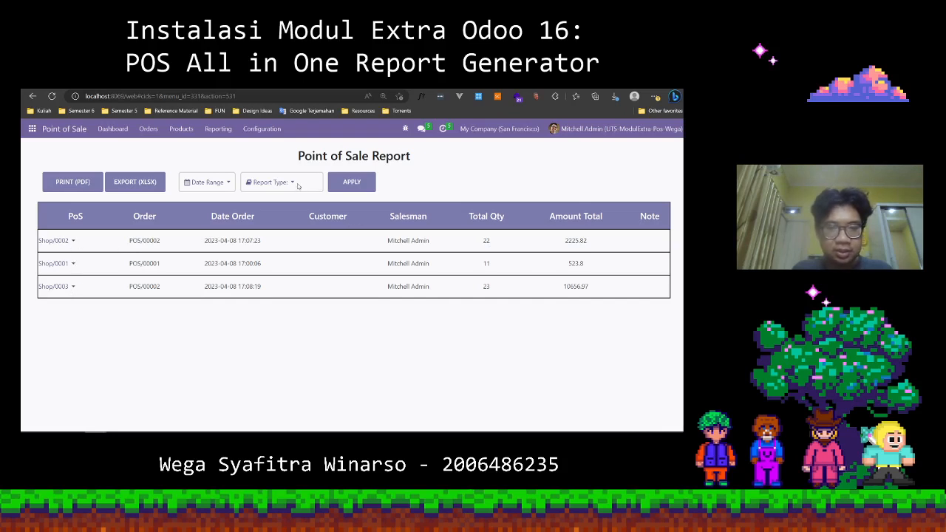
Generate the Point of Sale report with the type Report By Categories and inspect the PoS category row.
left_click(295, 184)
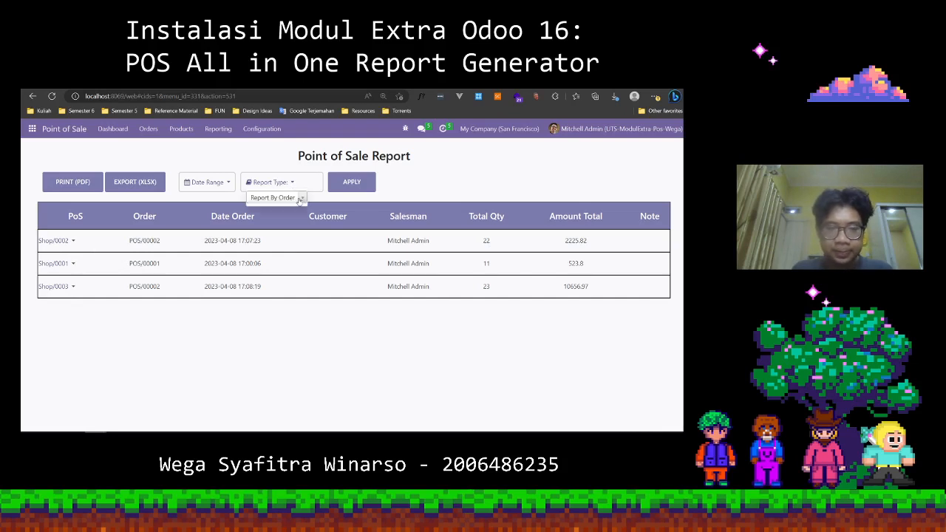
left_click(299, 198)
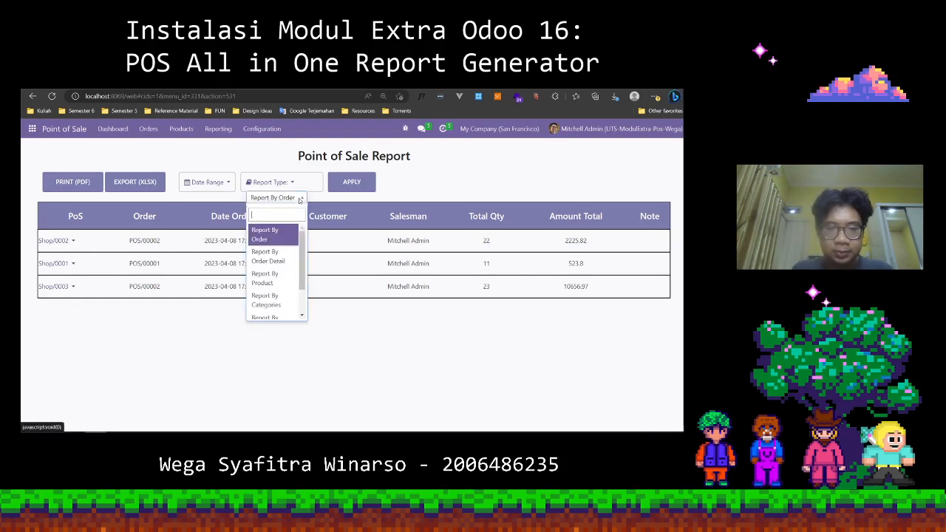
scroll(271, 295, "down", 1)
left_click(267, 264)
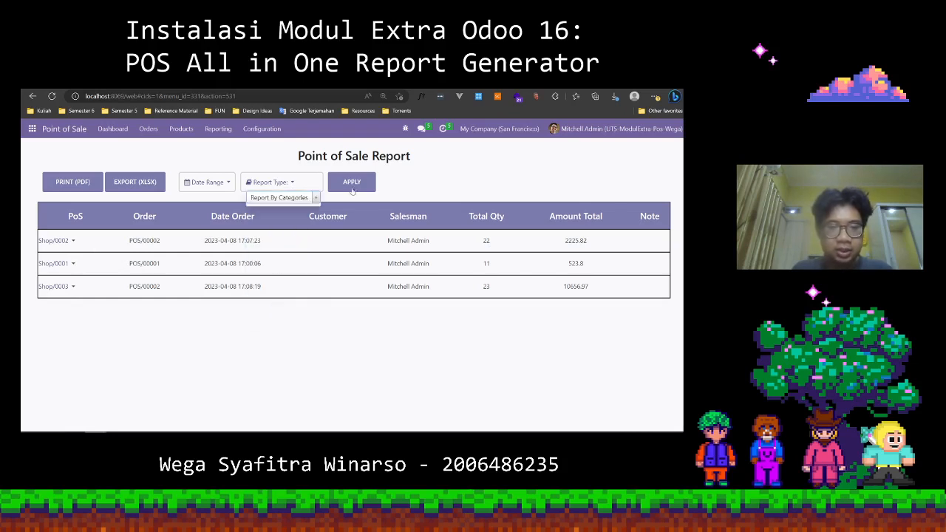
left_click(352, 183)
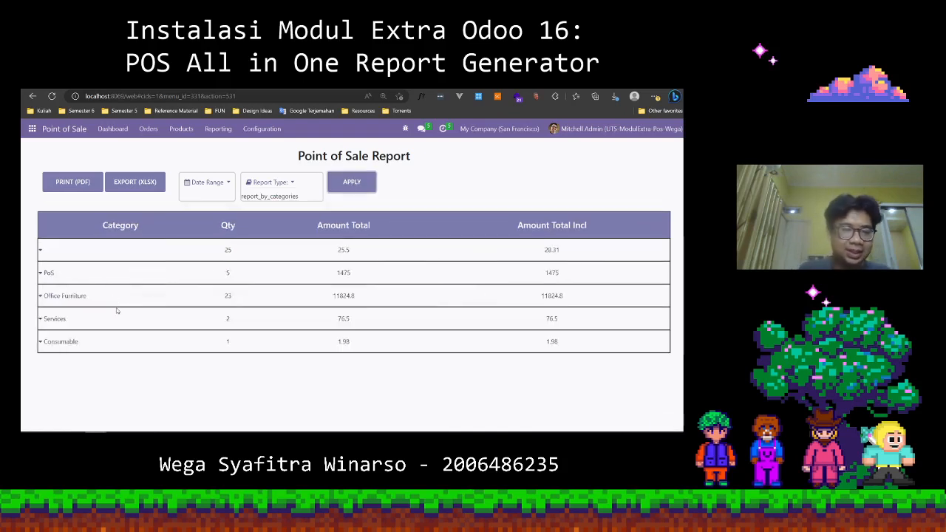
left_click(40, 276)
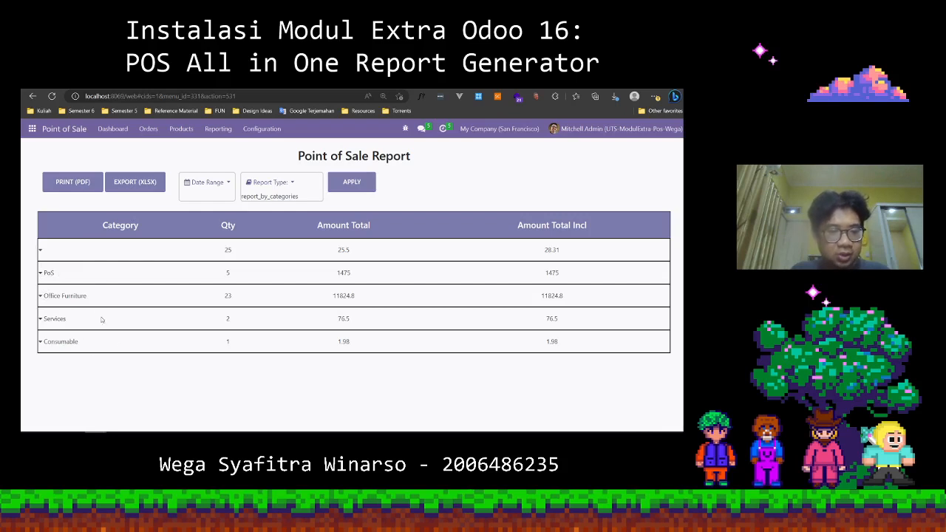
Switch the report type to Report By Order Detail and apply it.
left_click(295, 186)
left_click(313, 198)
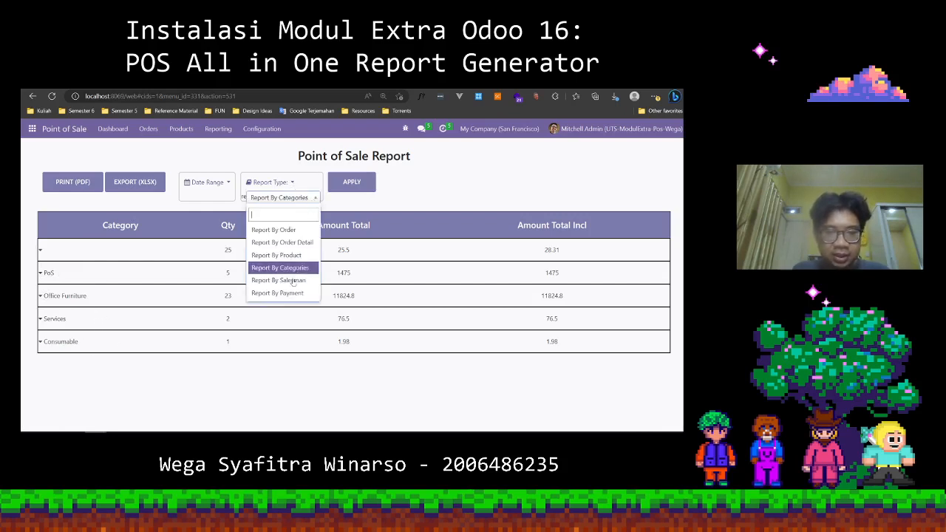
left_click(299, 242)
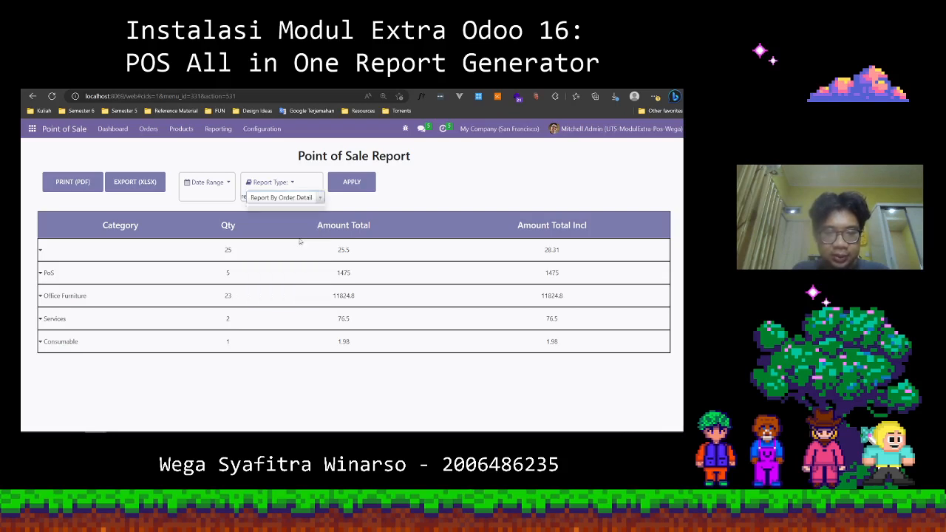
left_click(353, 184)
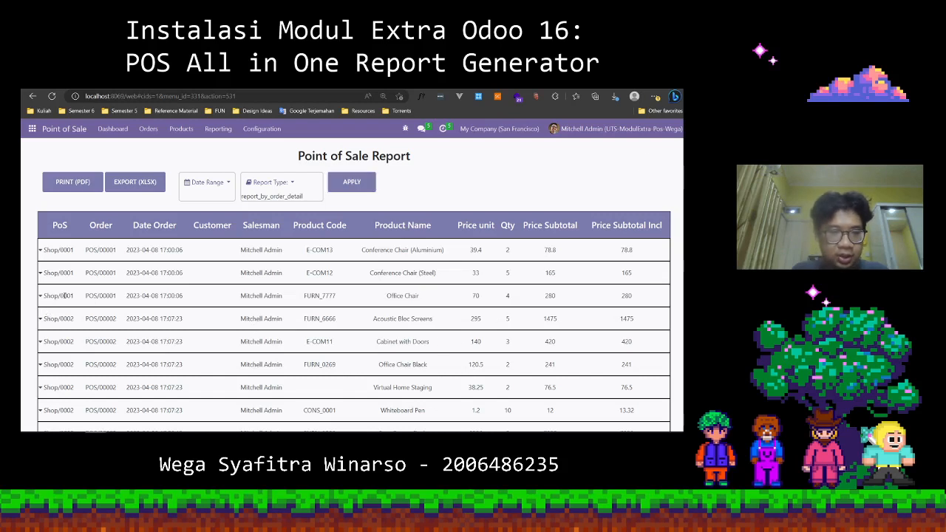
Set the report's date range from 04/08/2023 to 04/10/2023.
left_click(227, 185)
left_click(270, 210)
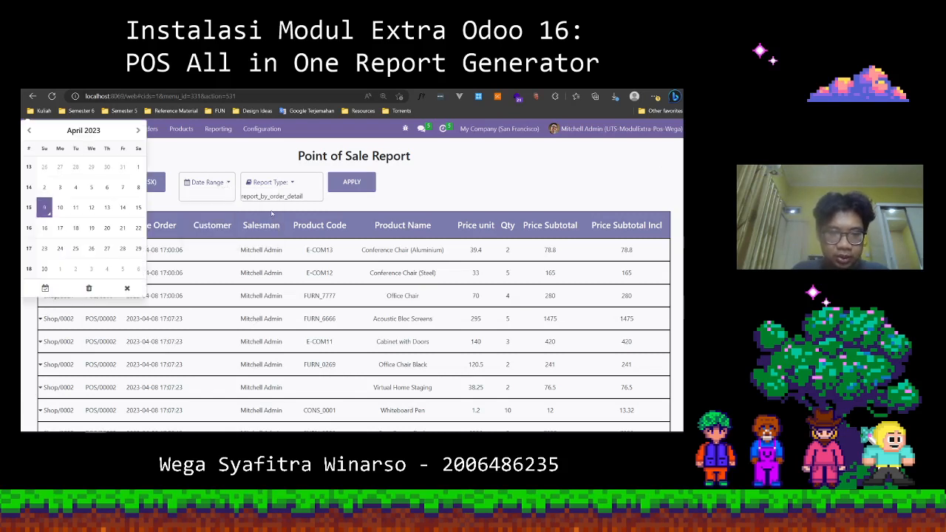
left_click(142, 193)
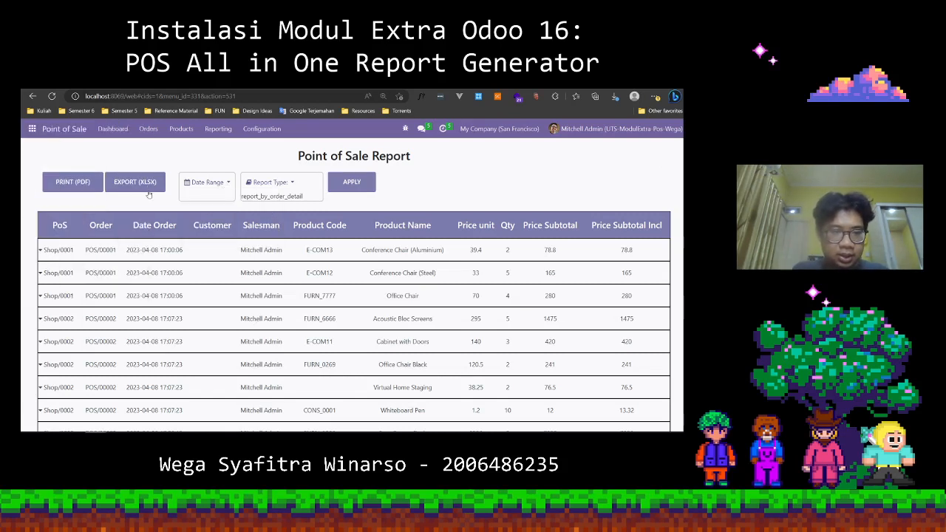
left_click(220, 185)
left_click(267, 230)
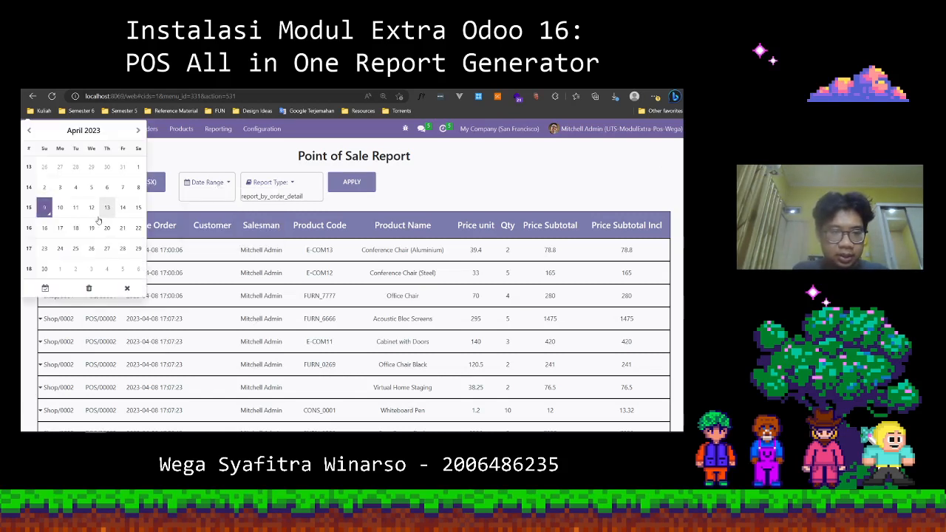
left_click(62, 212)
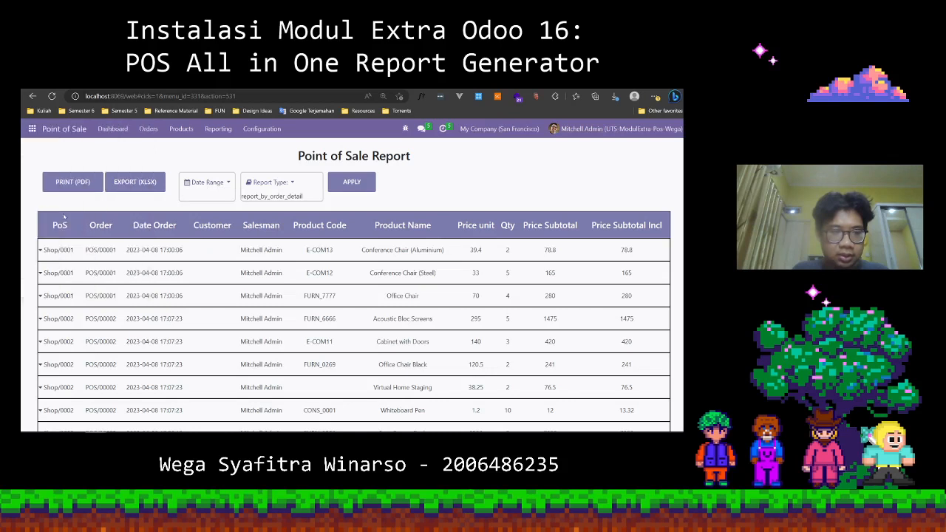
Choose Report By Order as the report type and apply it with the chosen date range.
left_click(289, 197)
left_click(287, 230)
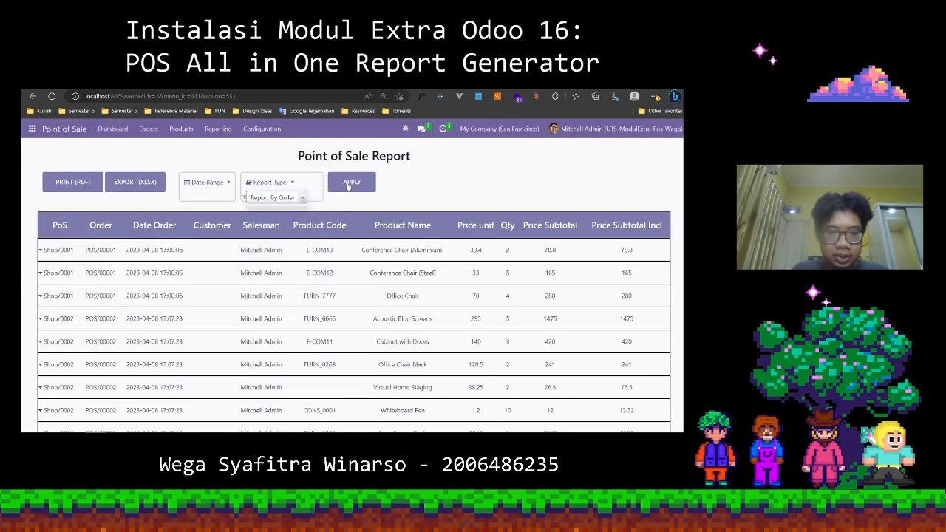
left_click(350, 183)
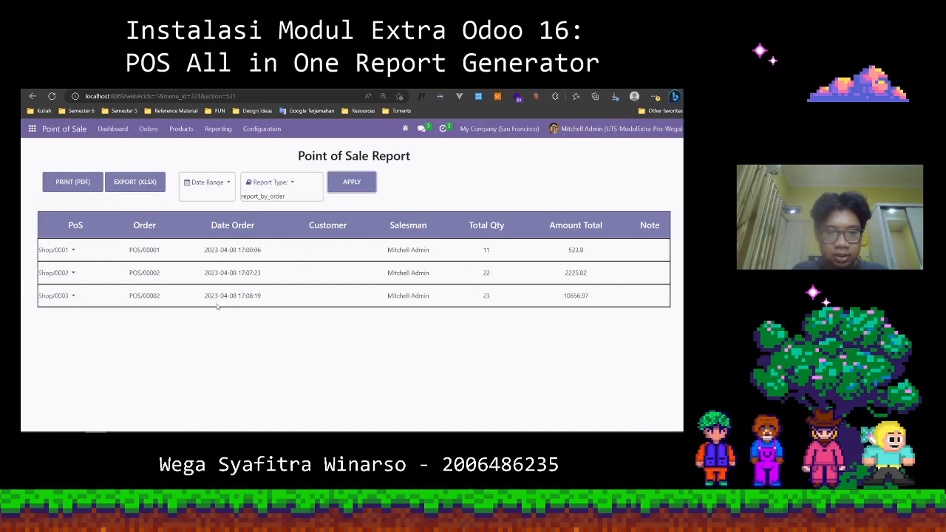
Examine the report types on offer and the date range filter of the Point of Sale report without changing them.
left_click(291, 187)
left_click(295, 198)
scroll(269, 303, "down", 2)
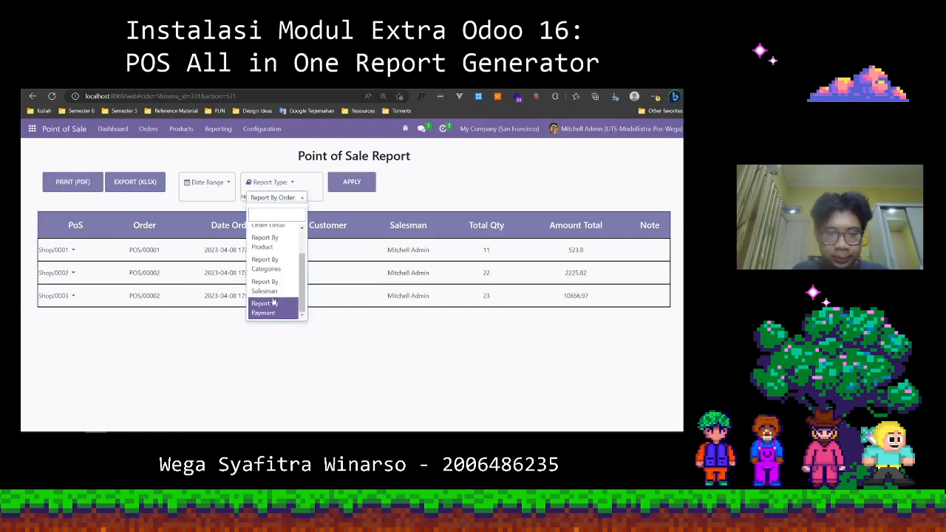
left_click(218, 359)
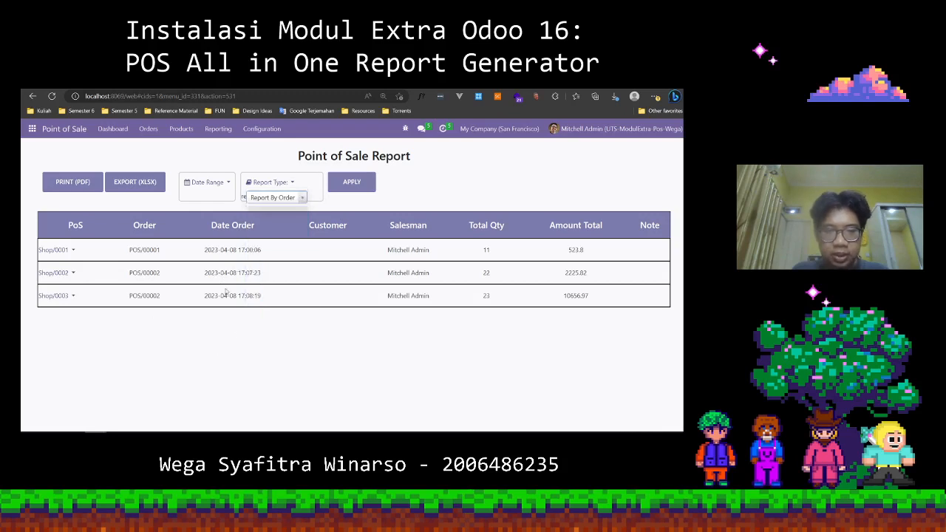
left_click(263, 178)
left_click(218, 186)
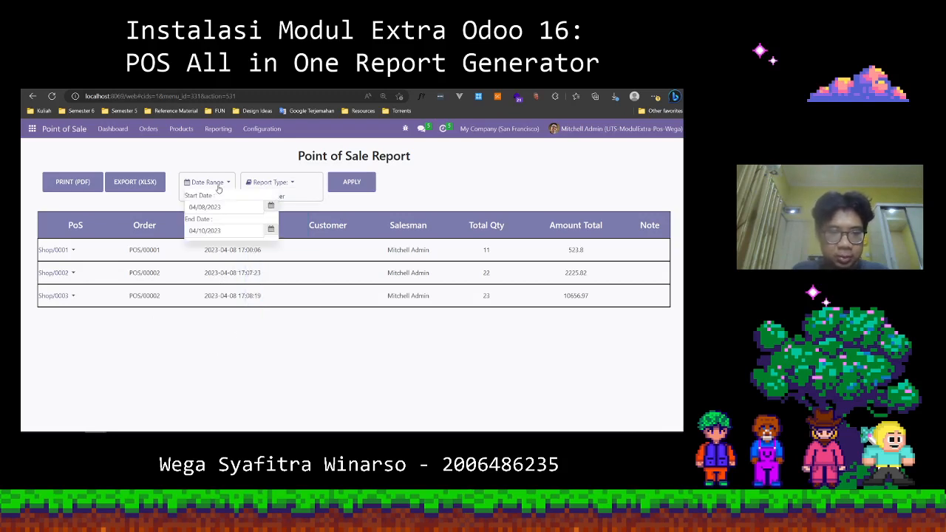
left_click(226, 166)
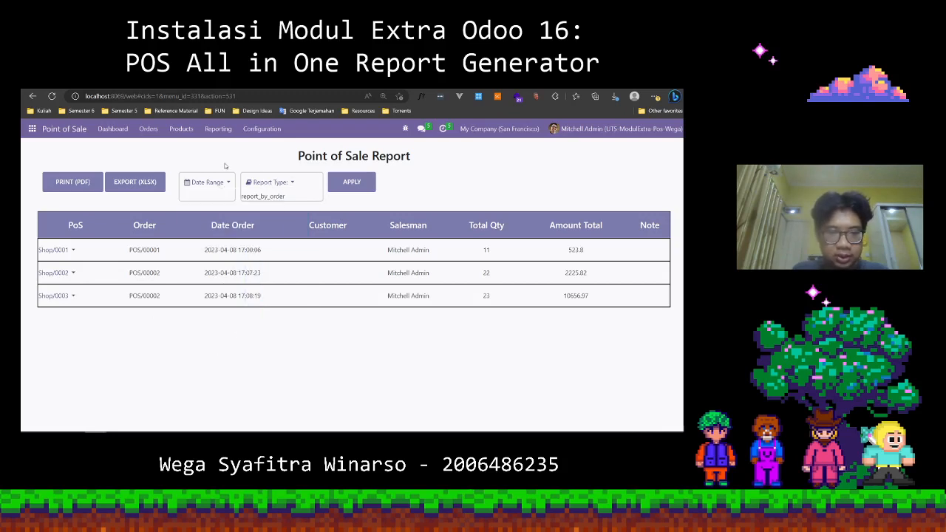
left_click(275, 185)
left_click(294, 198)
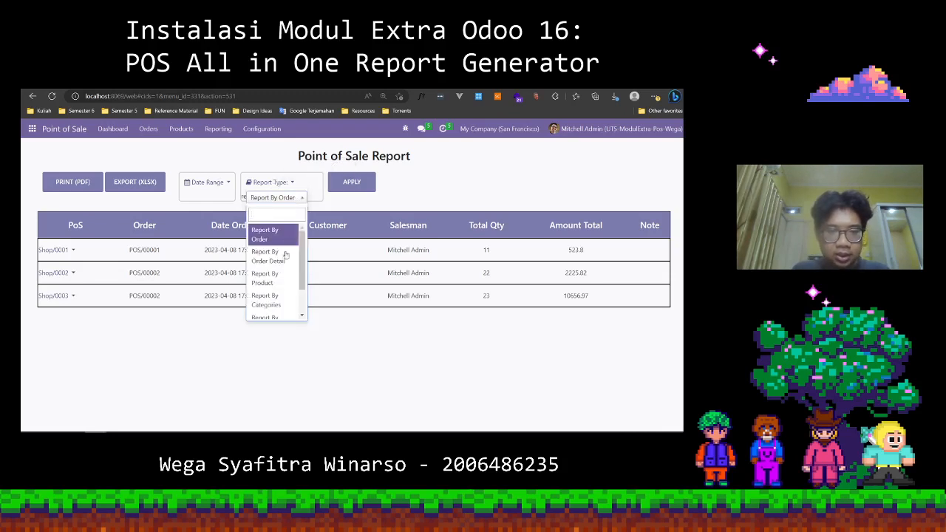
scroll(279, 299, "down", 1)
scroll(280, 298, "up", 1)
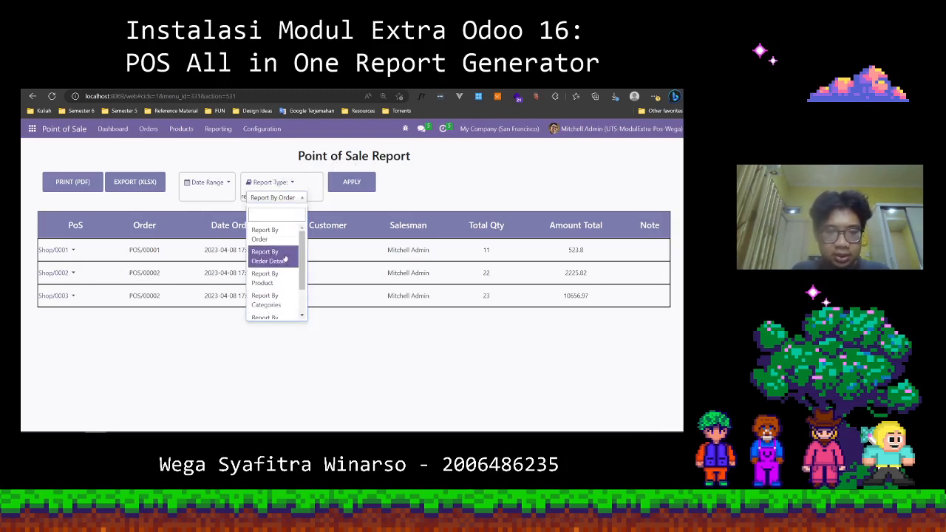
scroll(277, 300, "up", 1)
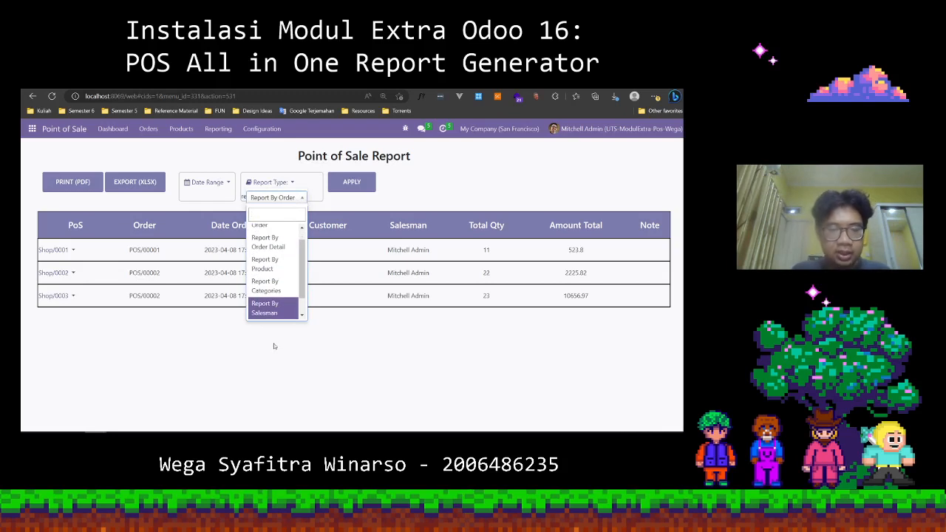
left_click(275, 347)
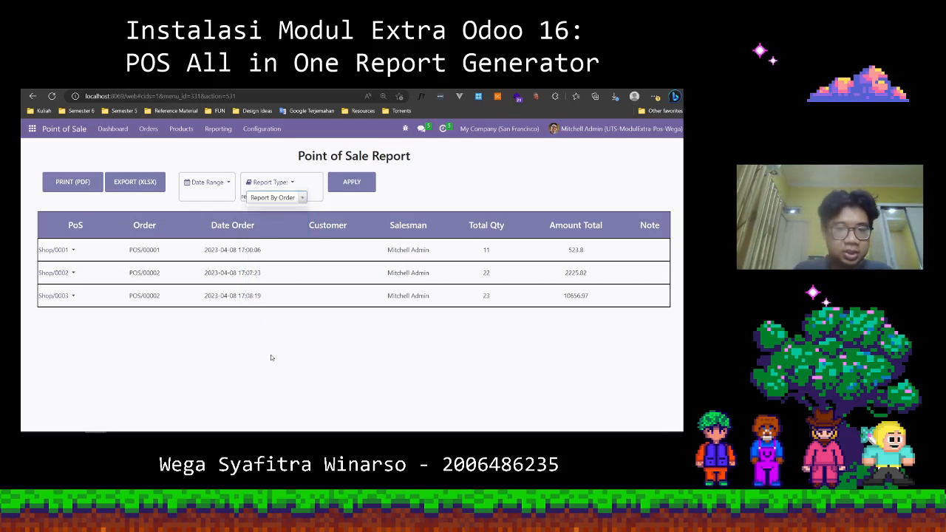
left_click(191, 214)
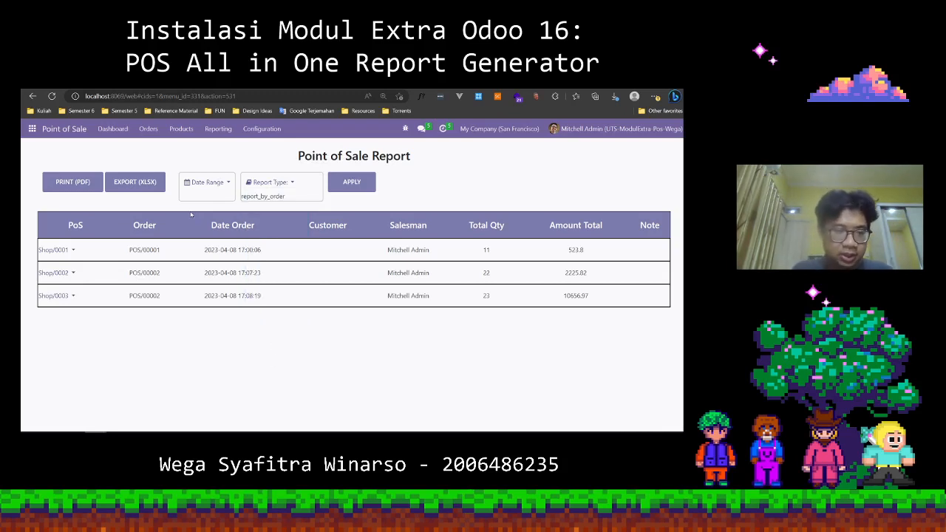
Print the Report By Order results to PDF, view the generated document, and return to the Point of Sale report.
left_click(85, 183)
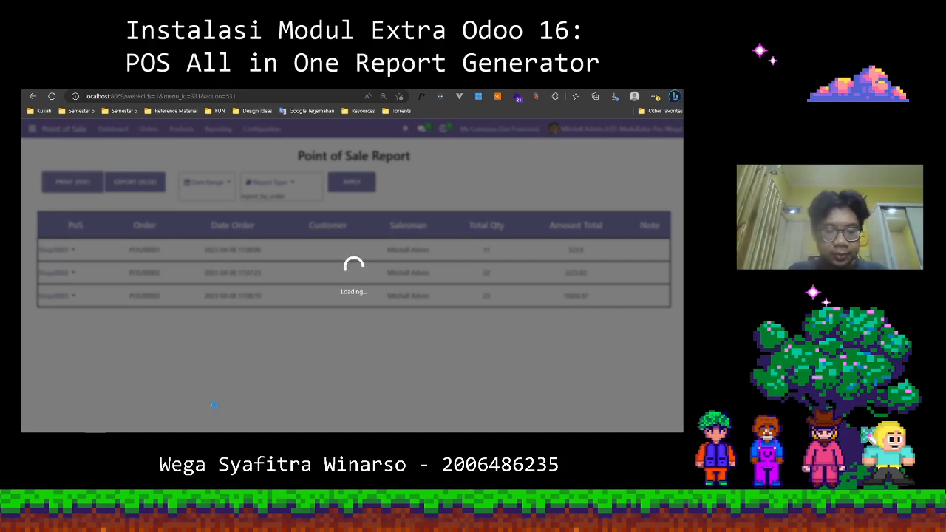
left_click(183, 434)
left_click(681, 381)
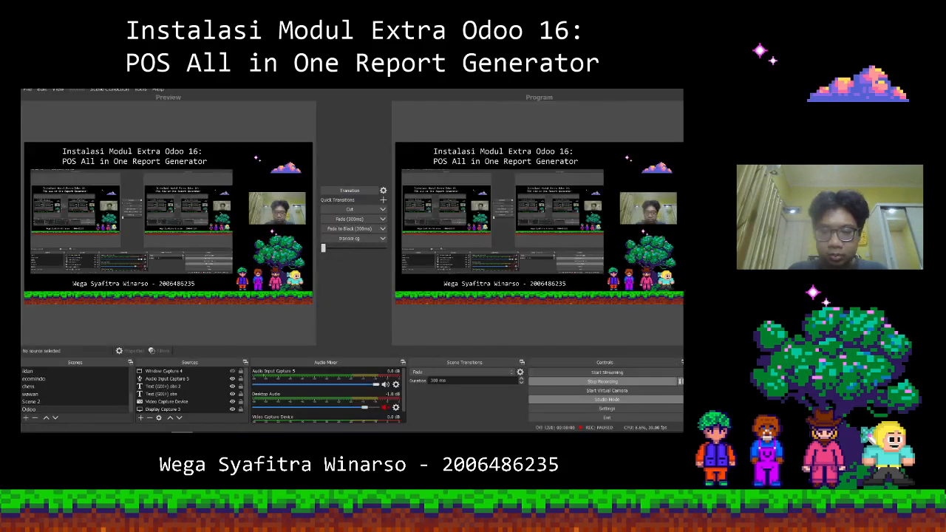
left_click(96, 434)
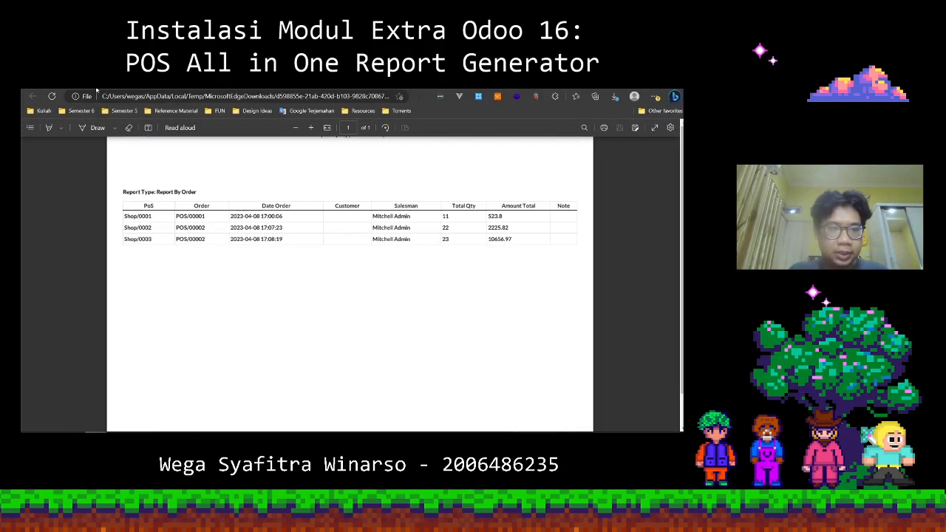
left_click(140, 86)
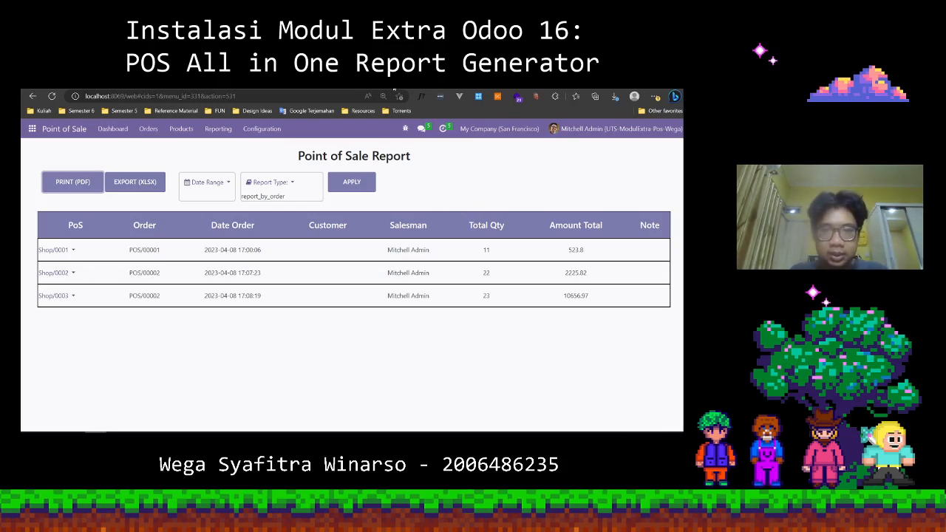
Switch to the module's Odoo Apps page and point out the title POS All in One Report Generator.
left_click(325, 84)
left_click_drag(474, 224, 579, 244)
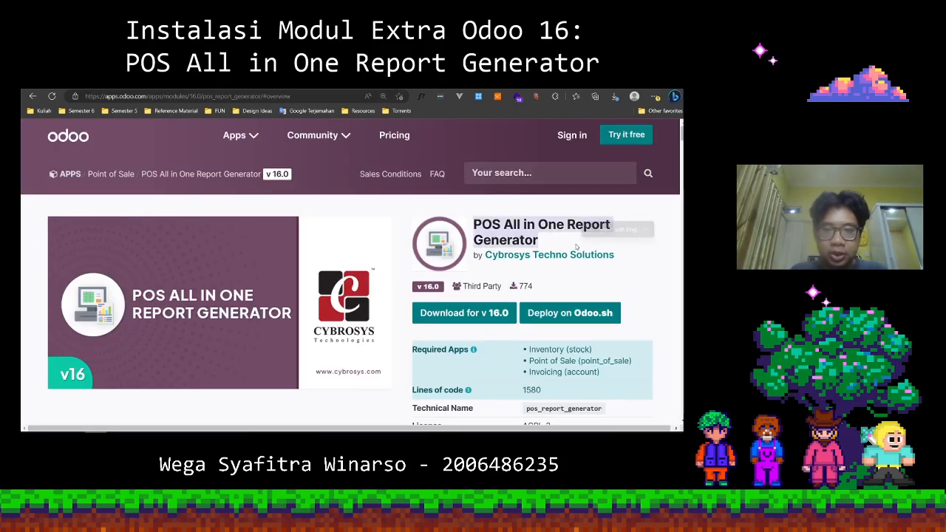
left_click(398, 341)
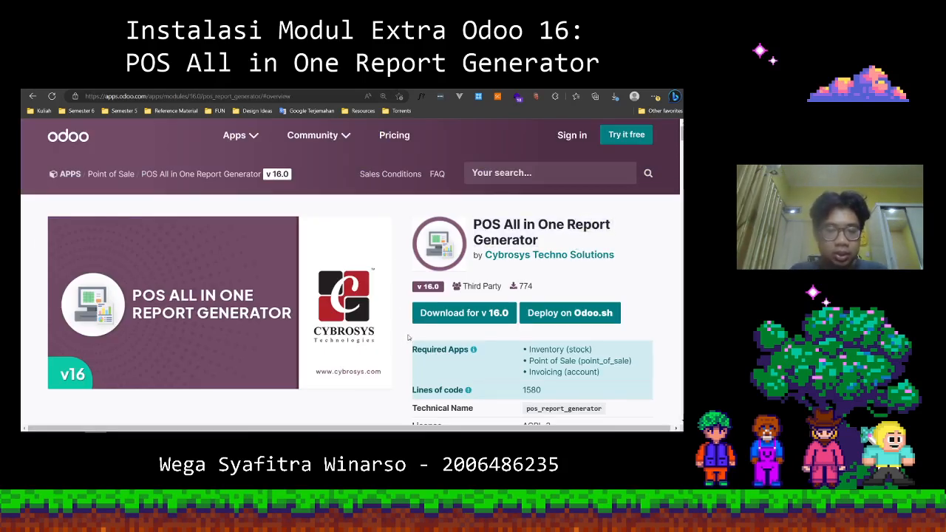